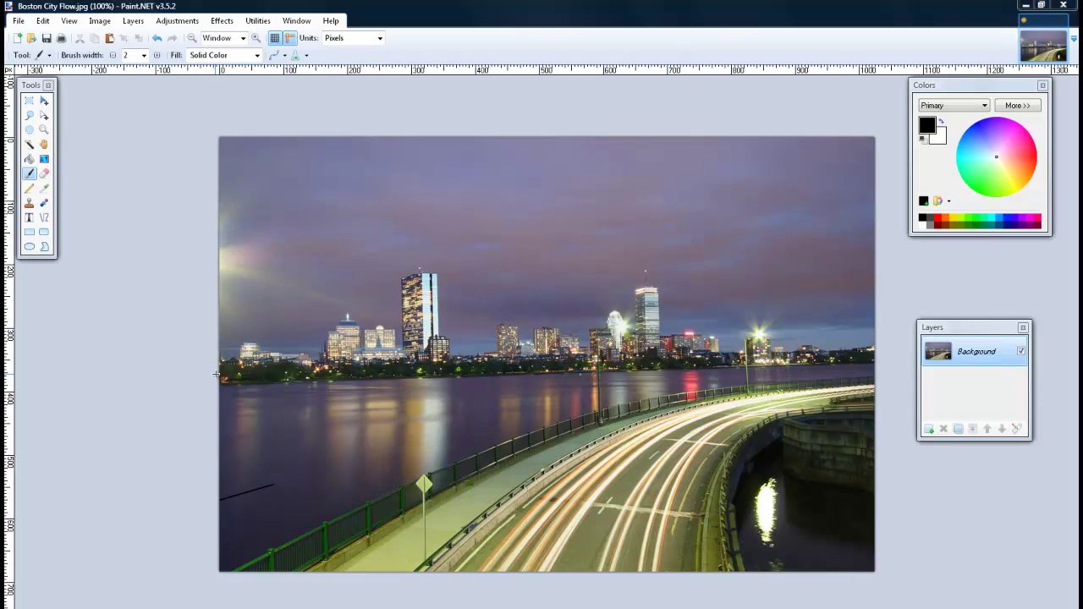
Preview Ink Sketch with Ink Outline 56 and Coloring 92, then cancel it
click(221, 21)
mouse_move(240, 36)
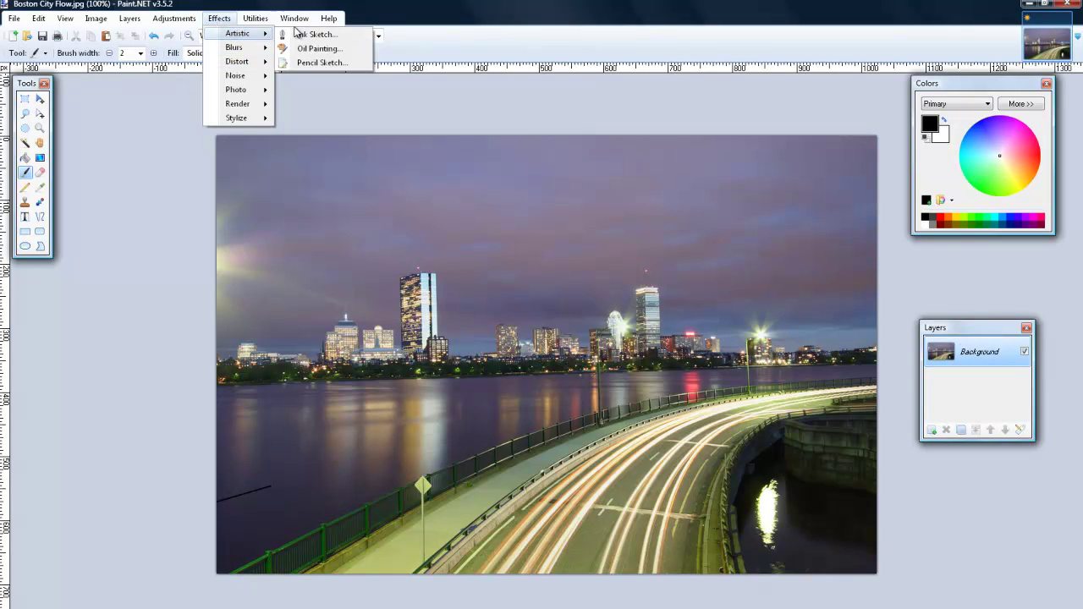
click(307, 35)
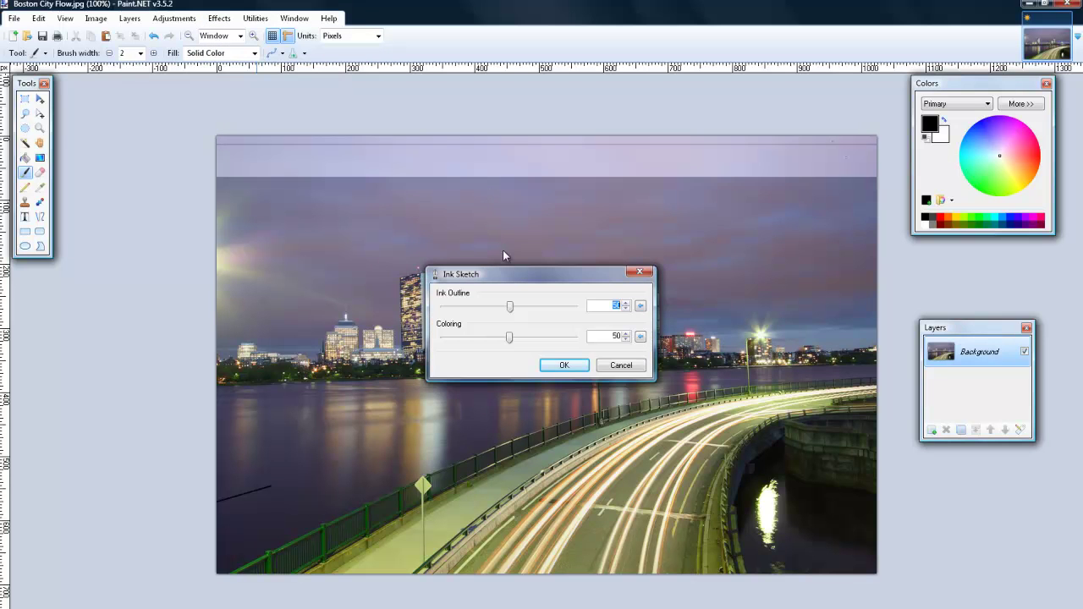
mouse_move(512, 275)
mouse_down()
mouse_move(91, 383)
mouse_move(90, 336)
mouse_move(423, 64)
mouse_move(860, 49)
mouse_move(865, 82)
mouse_move(830, 114)
mouse_move(836, 130)
mouse_move(880, 130)
mouse_up()
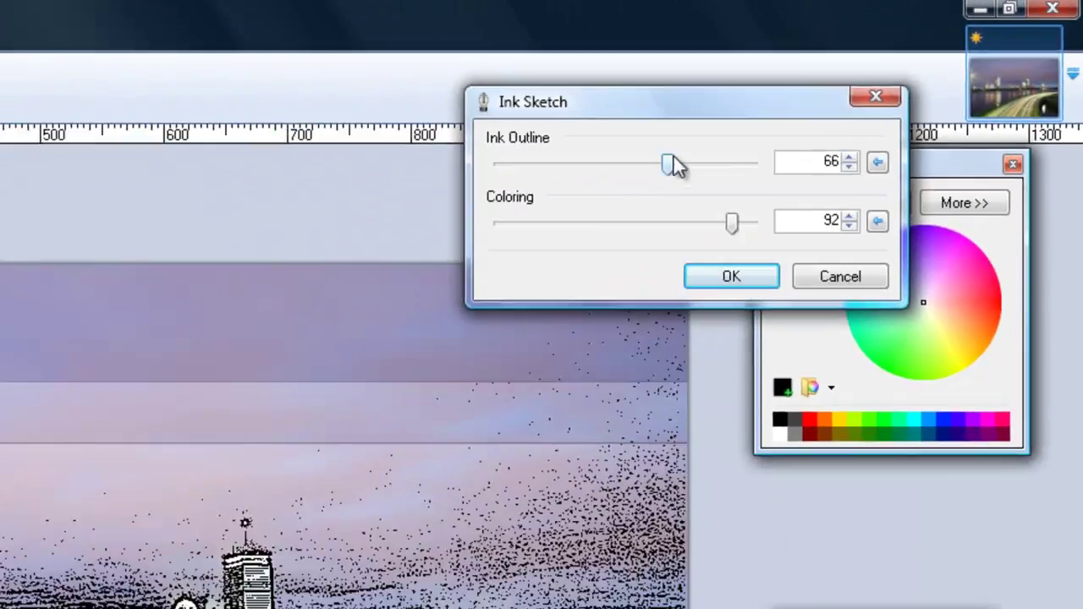
drag(675, 165, 647, 166)
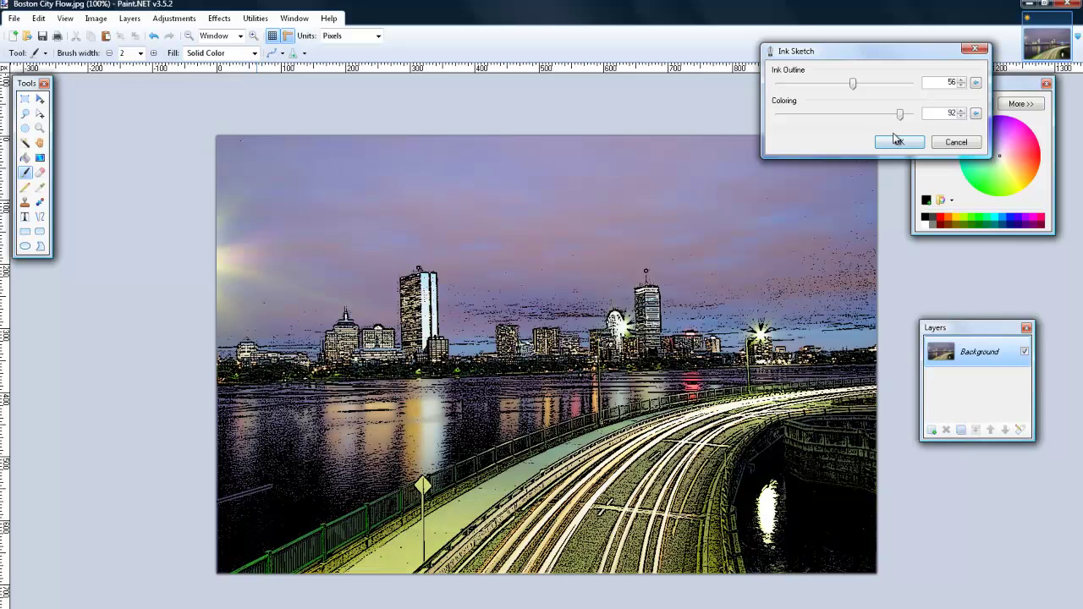
click(956, 143)
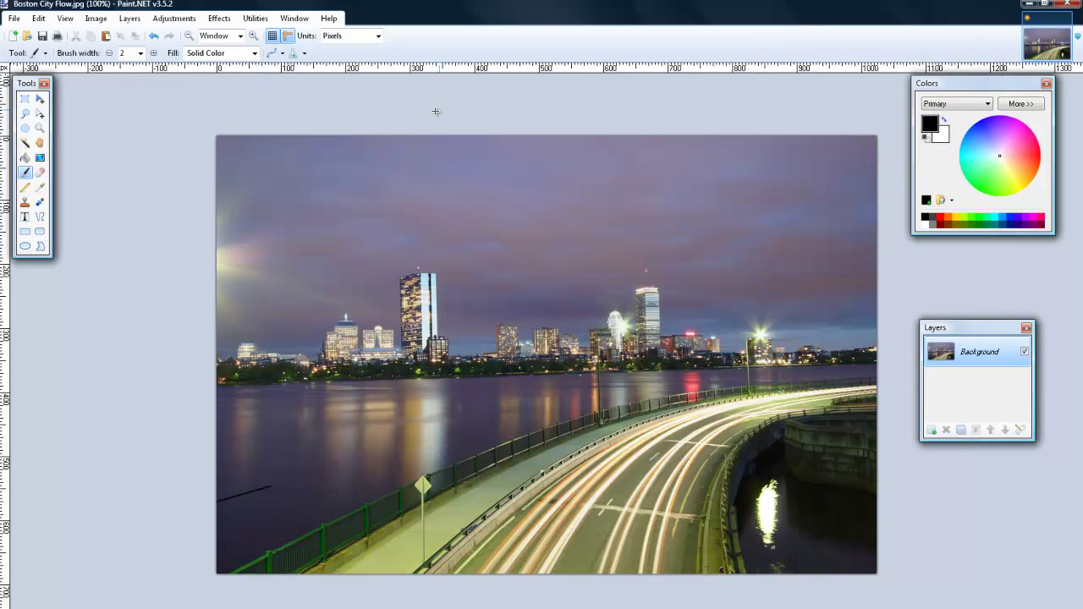
click(219, 17)
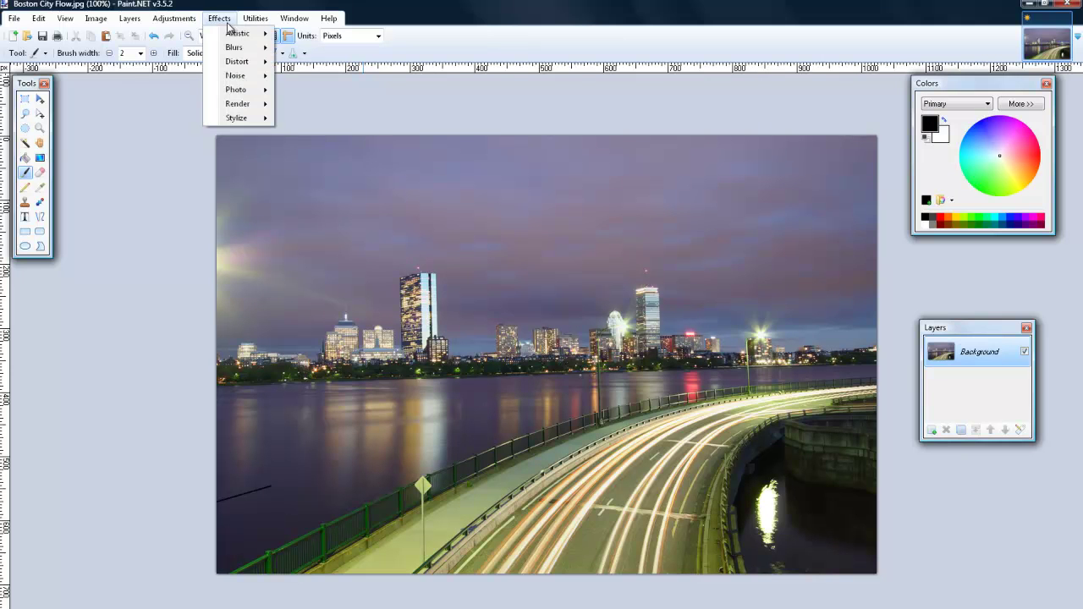
mouse_move(248, 51)
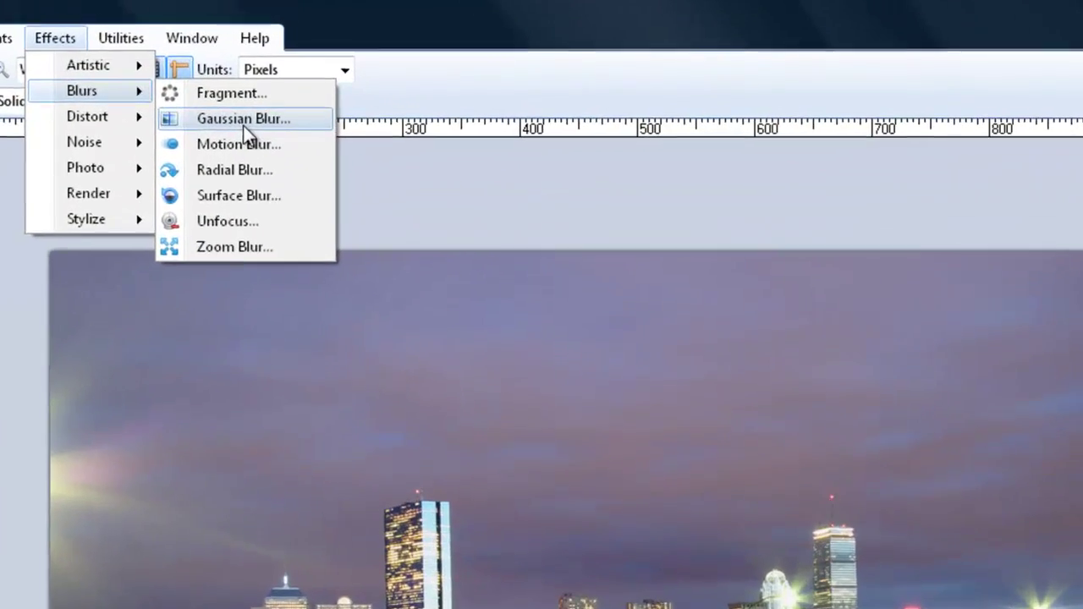
click(323, 64)
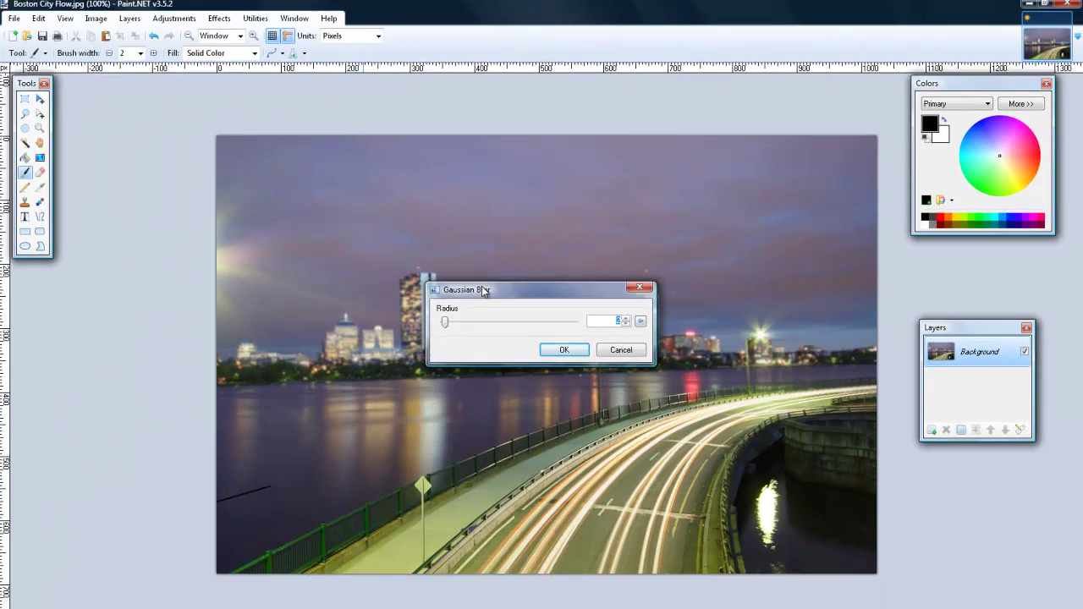
mouse_move(497, 504)
mouse_down()
mouse_move(450, 34)
mouse_move(427, 49)
mouse_move(531, 56)
mouse_move(424, 61)
mouse_up()
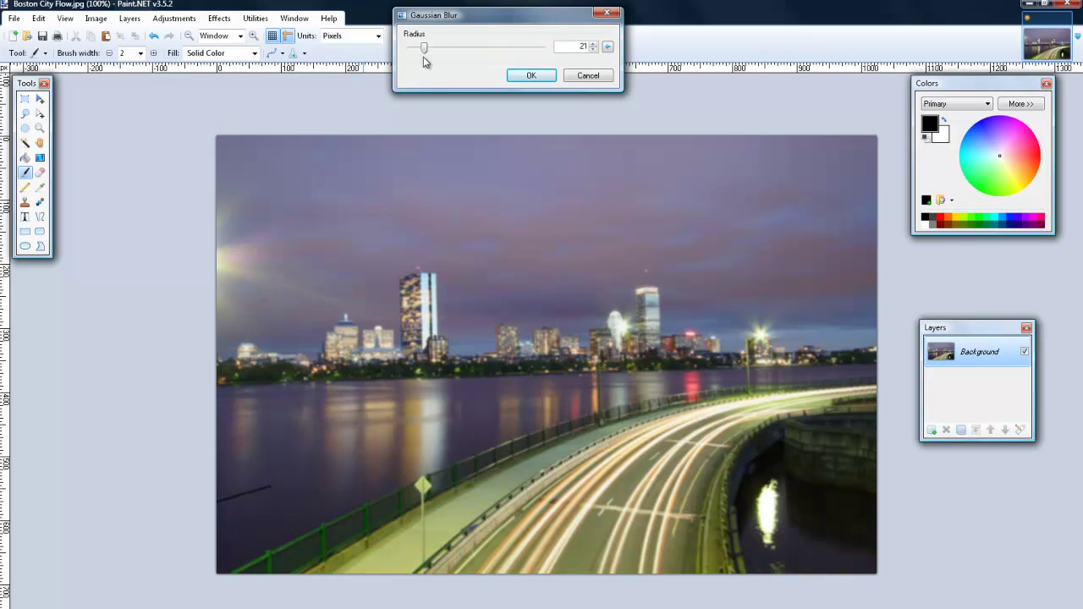
click(607, 13)
click(25, 99)
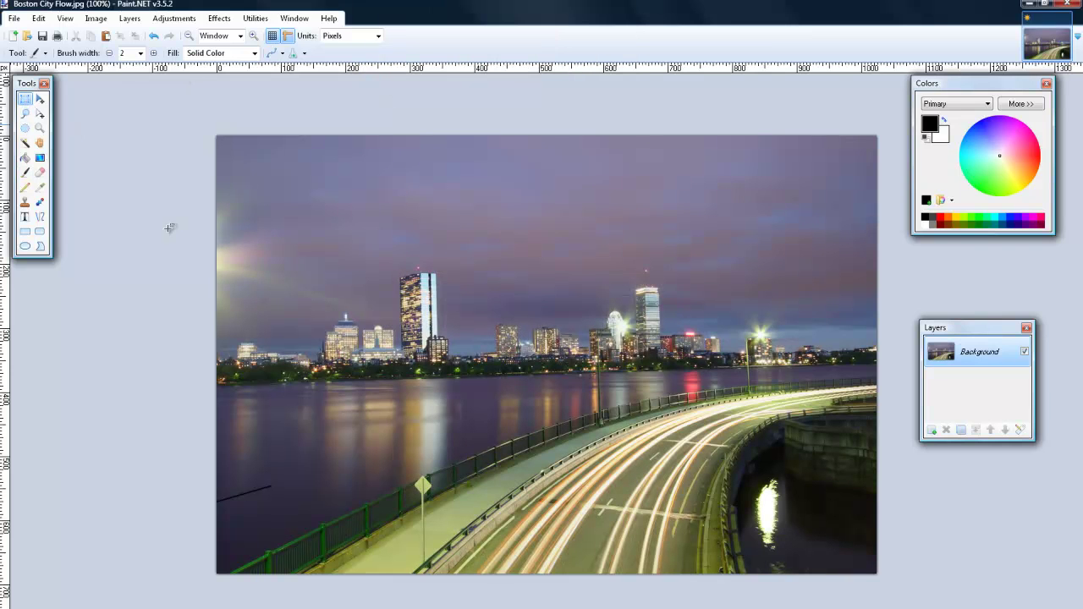
drag(215, 274, 900, 382)
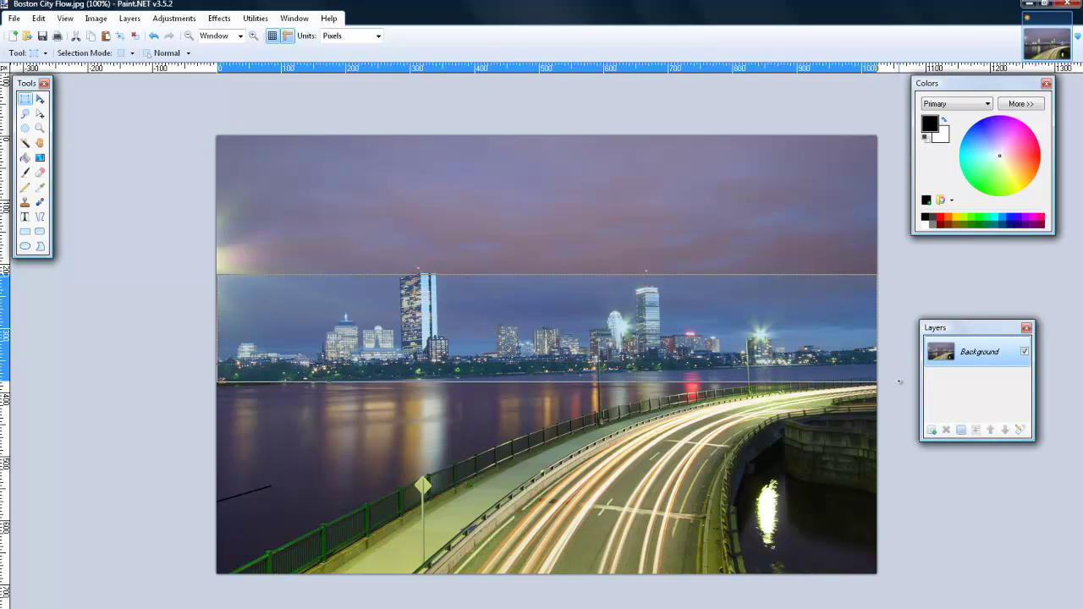
click(219, 18)
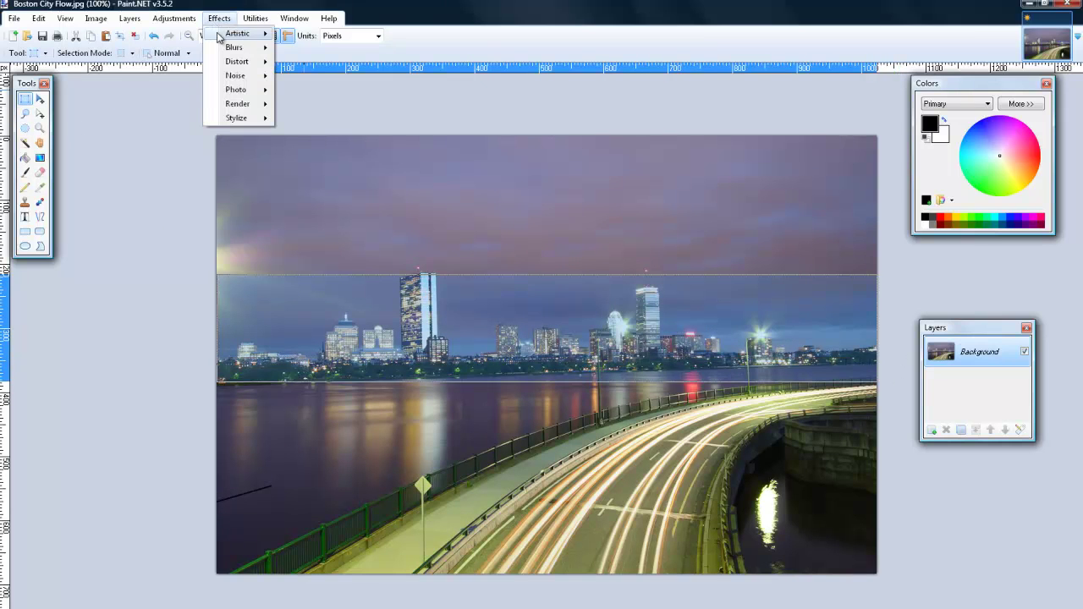
mouse_move(241, 48)
click(338, 62)
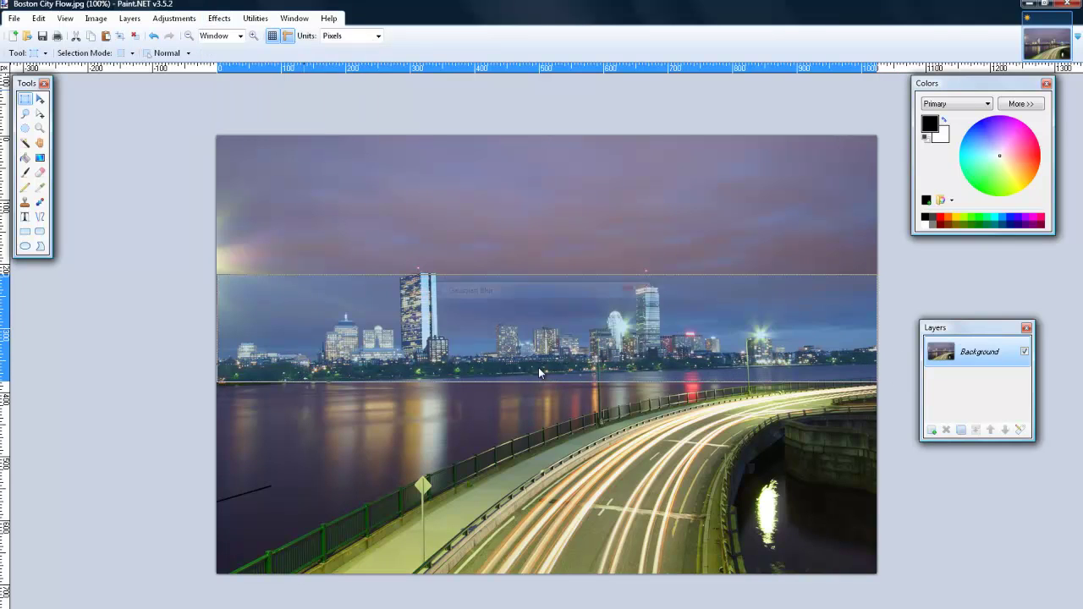
drag(523, 285, 454, 145)
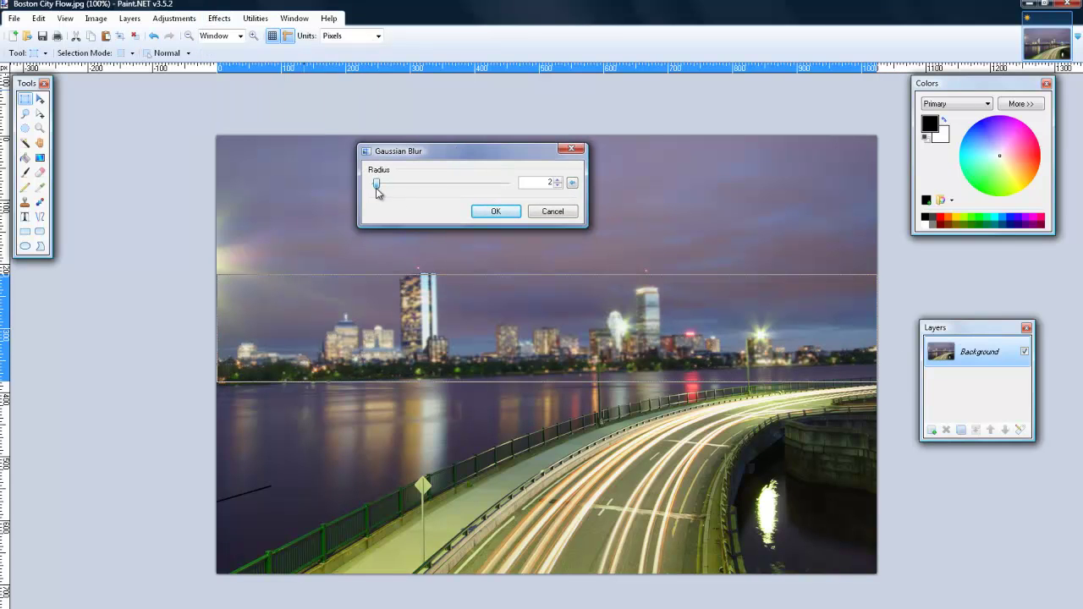
mouse_move(377, 188)
mouse_down()
mouse_move(433, 195)
mouse_move(379, 188)
mouse_up()
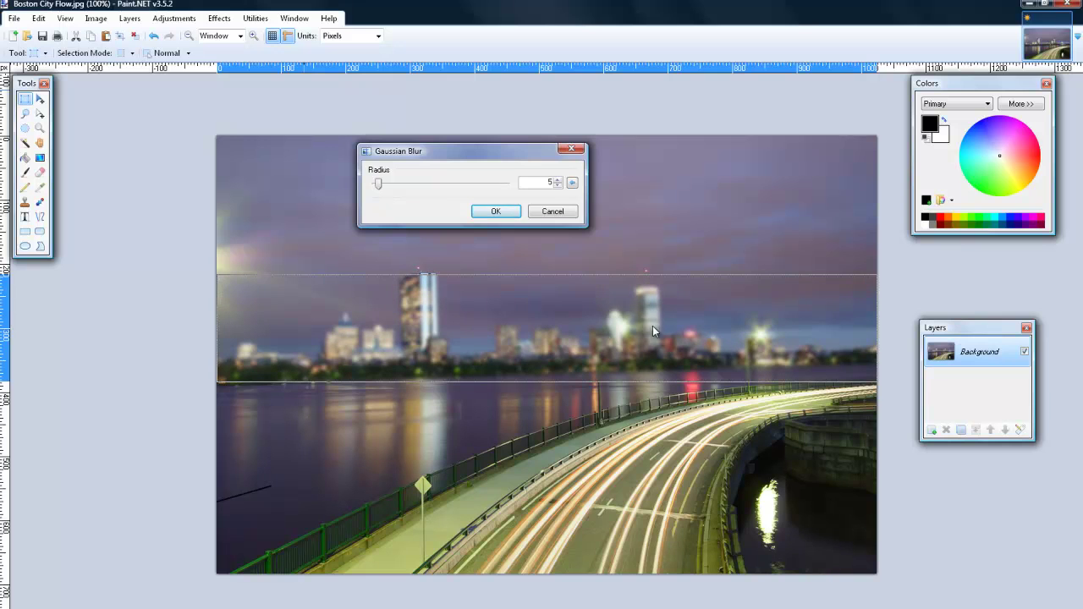
click(494, 211)
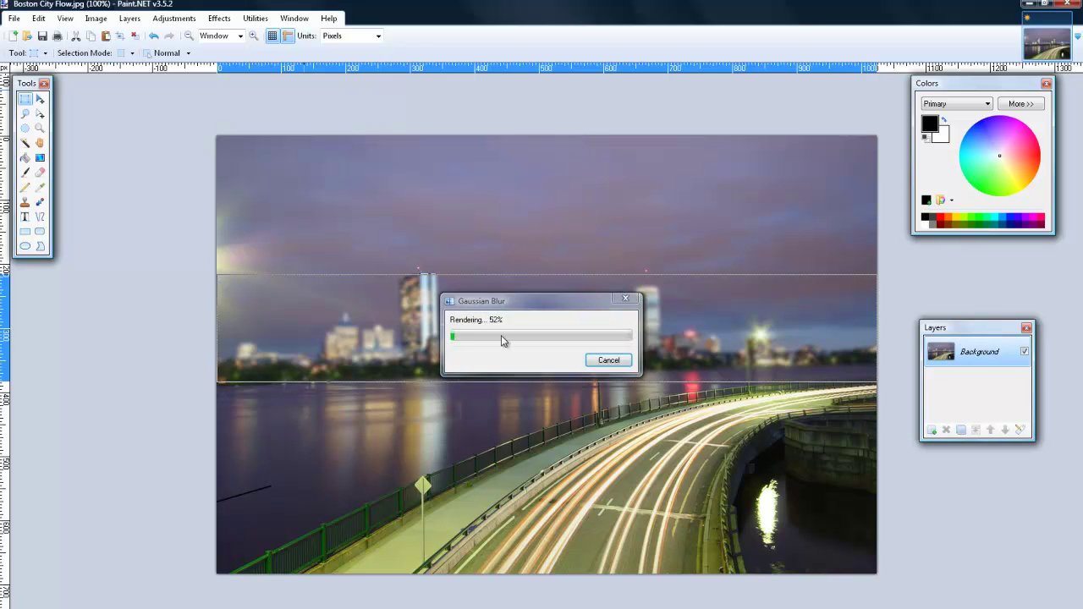
click(447, 407)
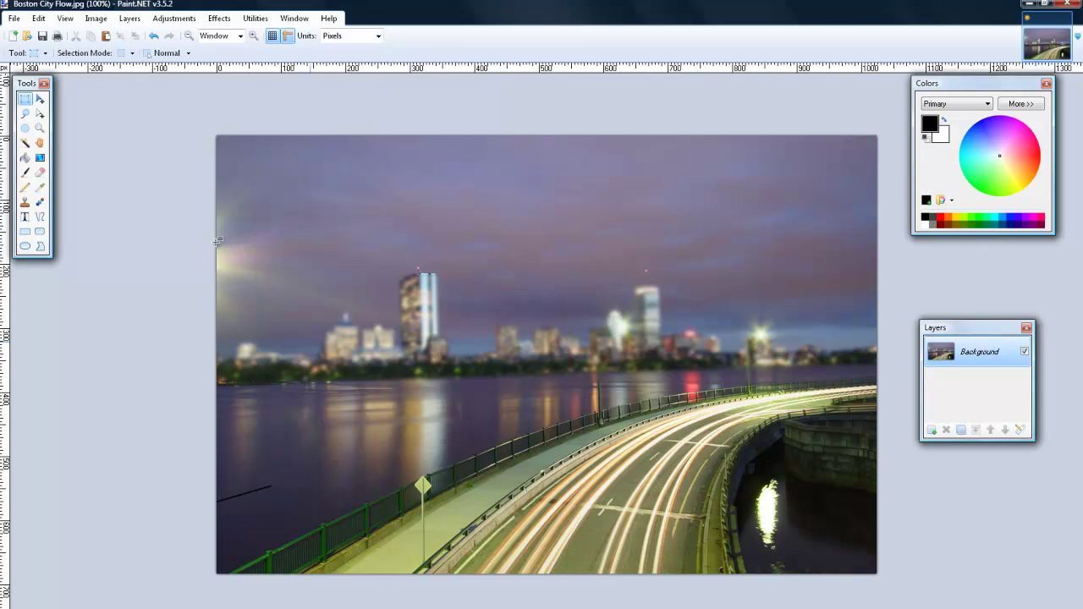
click(155, 36)
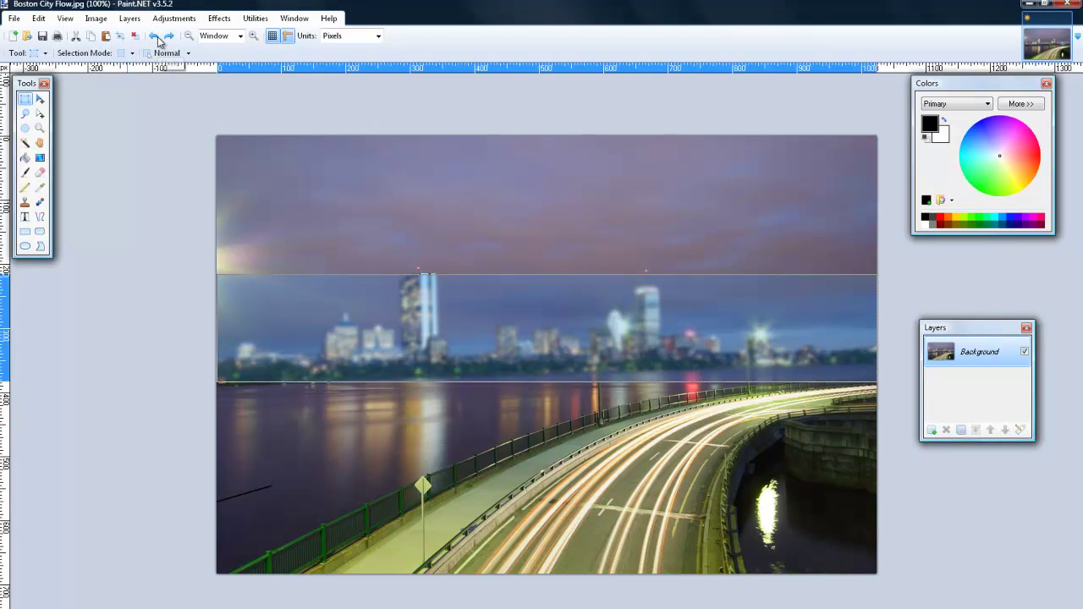
click(155, 36)
Undo the skyline band selection and open the Twist distortion settings beside the photo
click(155, 36)
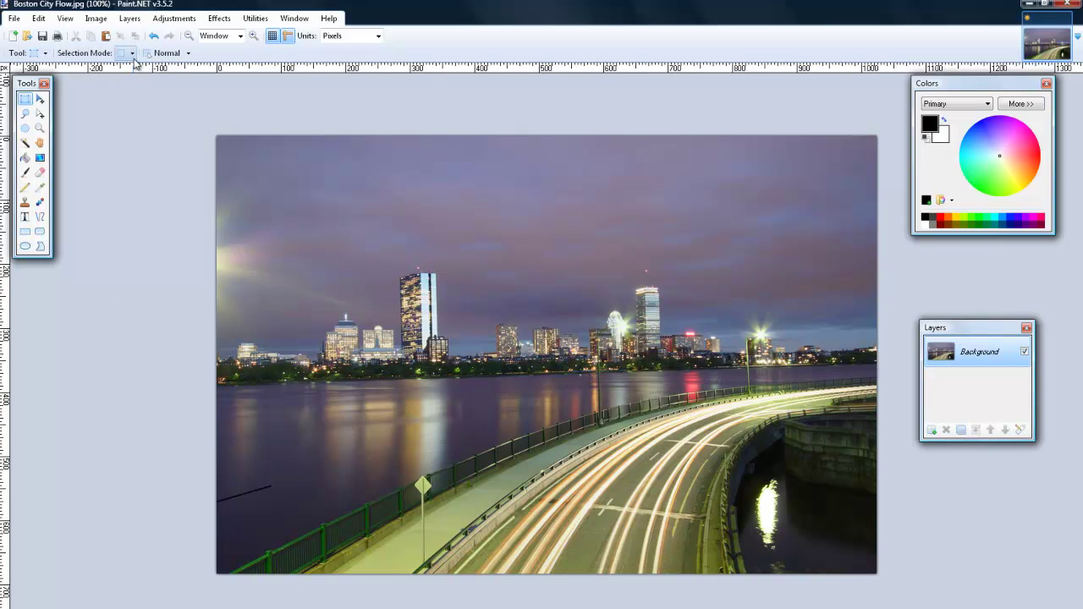
click(219, 19)
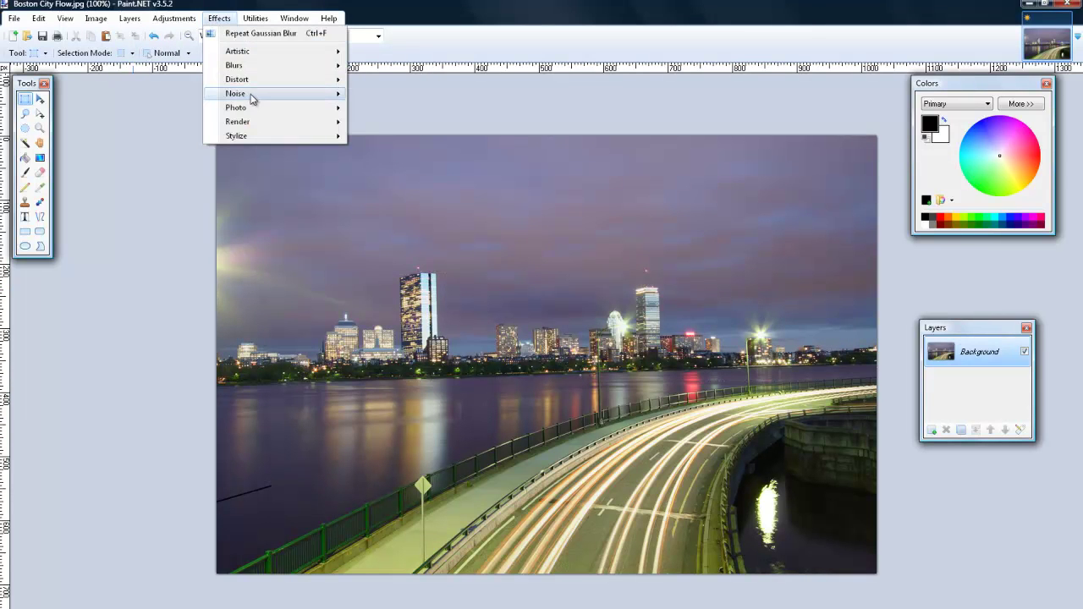
mouse_move(248, 100)
mouse_move(251, 80)
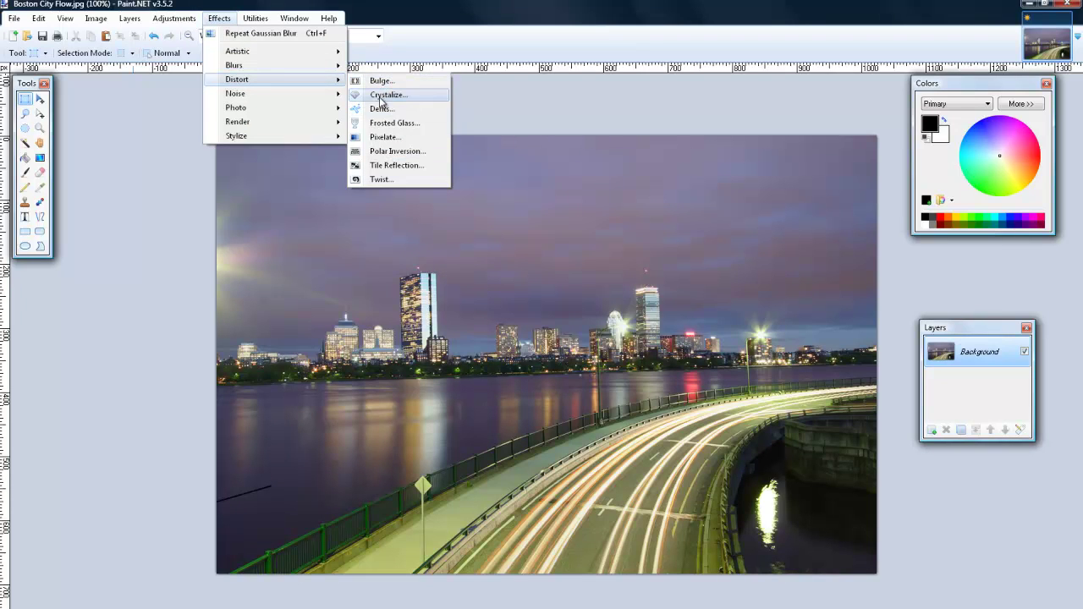
click(377, 181)
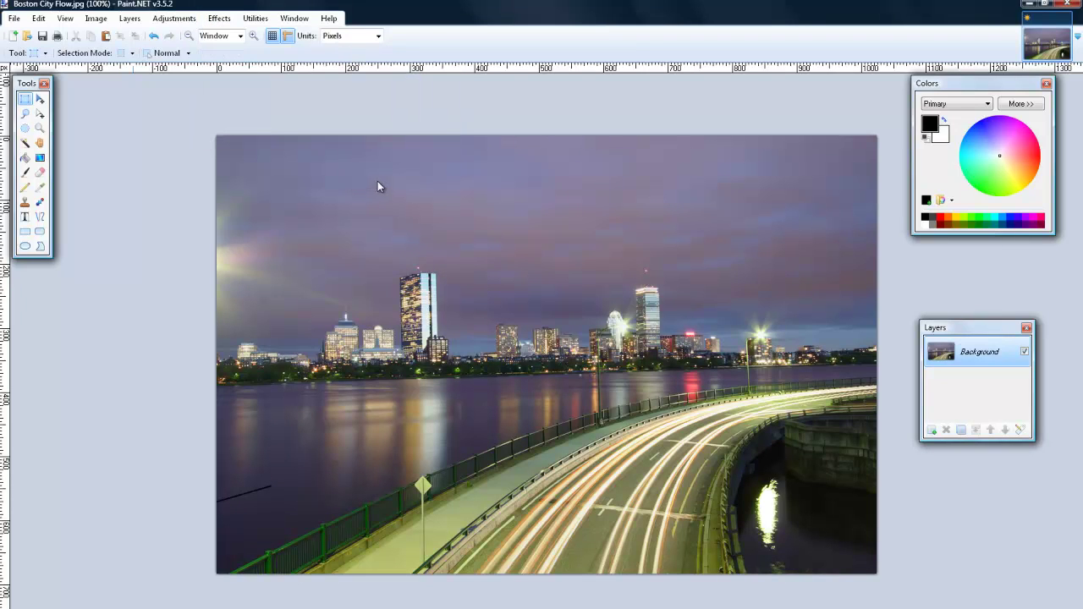
drag(470, 230, 60, 268)
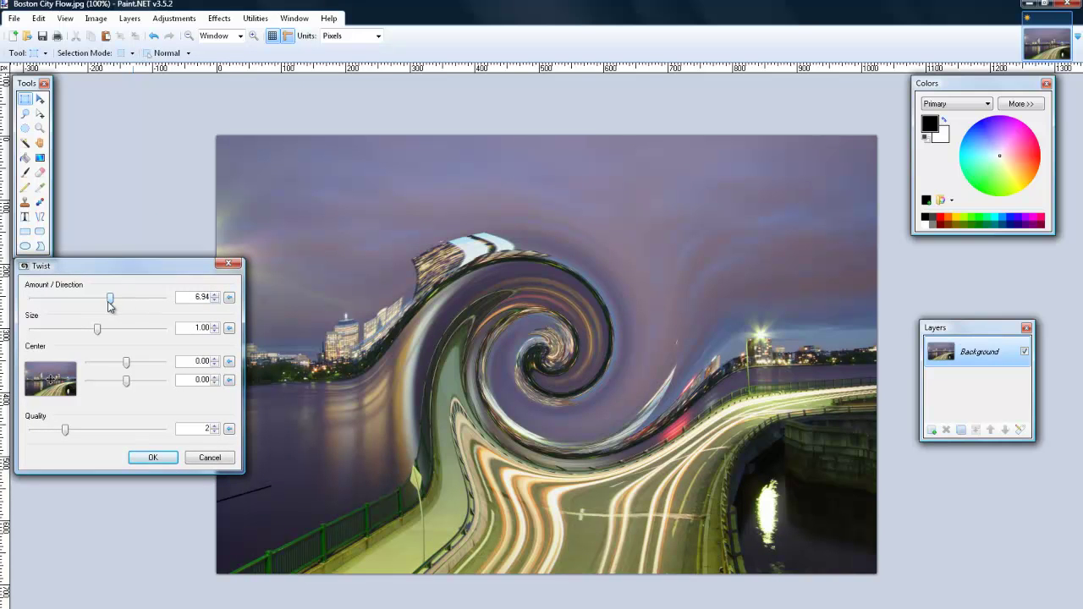
Preview Twist at amount -4.92, size 0.75 and quality 5, then cancel it
click(89, 329)
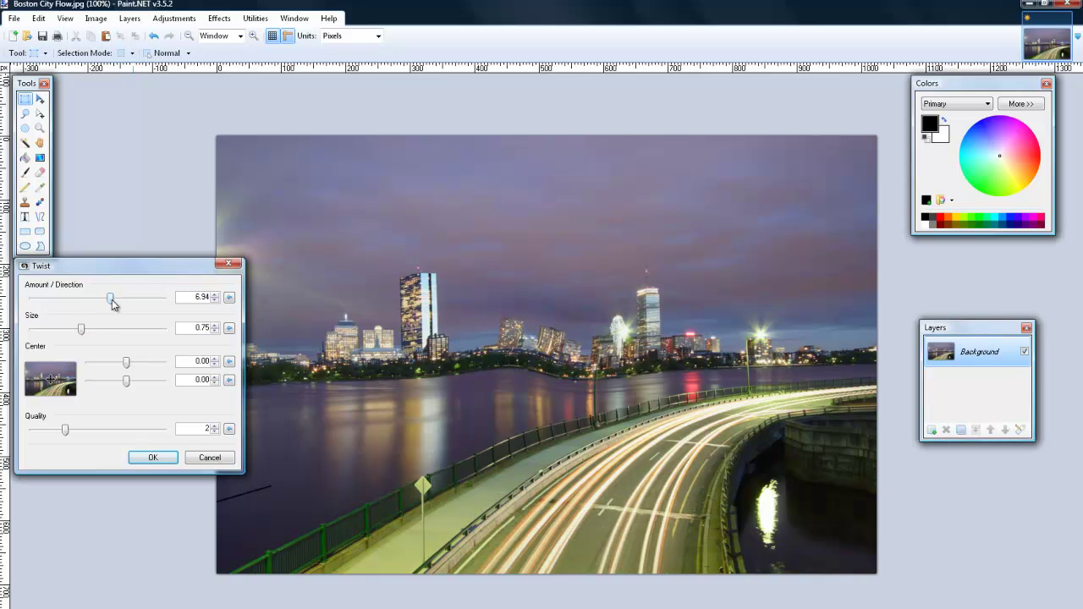
drag(114, 306, 103, 305)
click(161, 297)
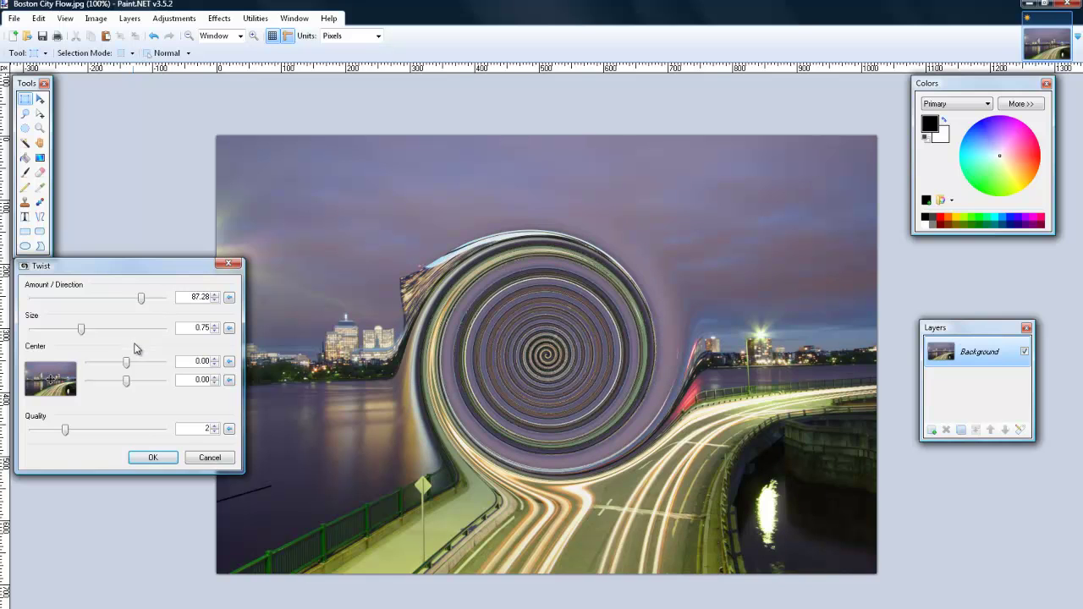
drag(142, 302, 46, 302)
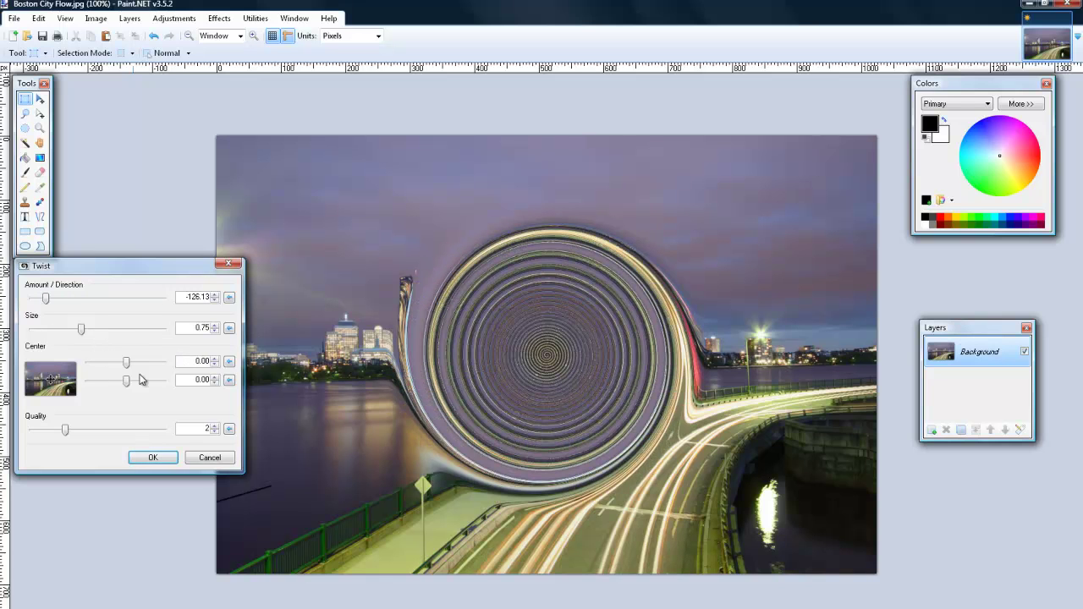
drag(60, 381, 66, 388)
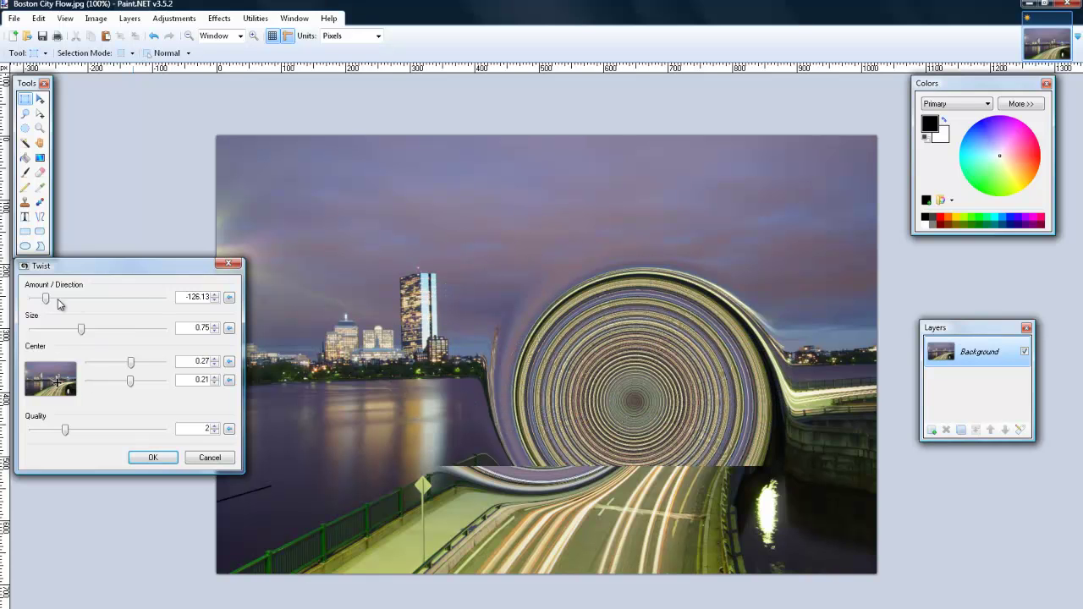
drag(45, 301, 88, 313)
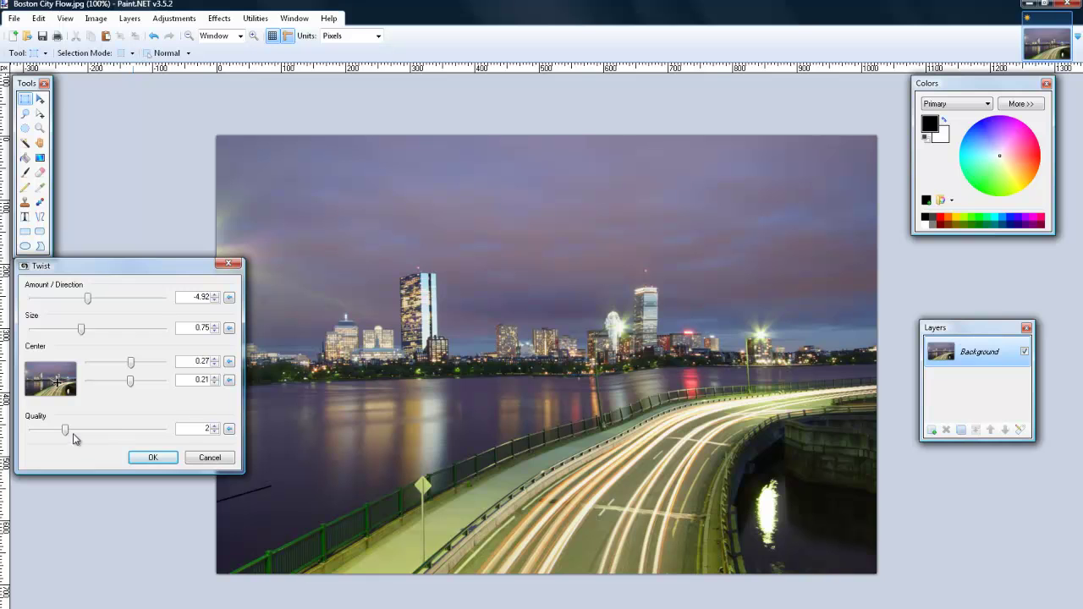
drag(66, 435, 167, 445)
click(210, 458)
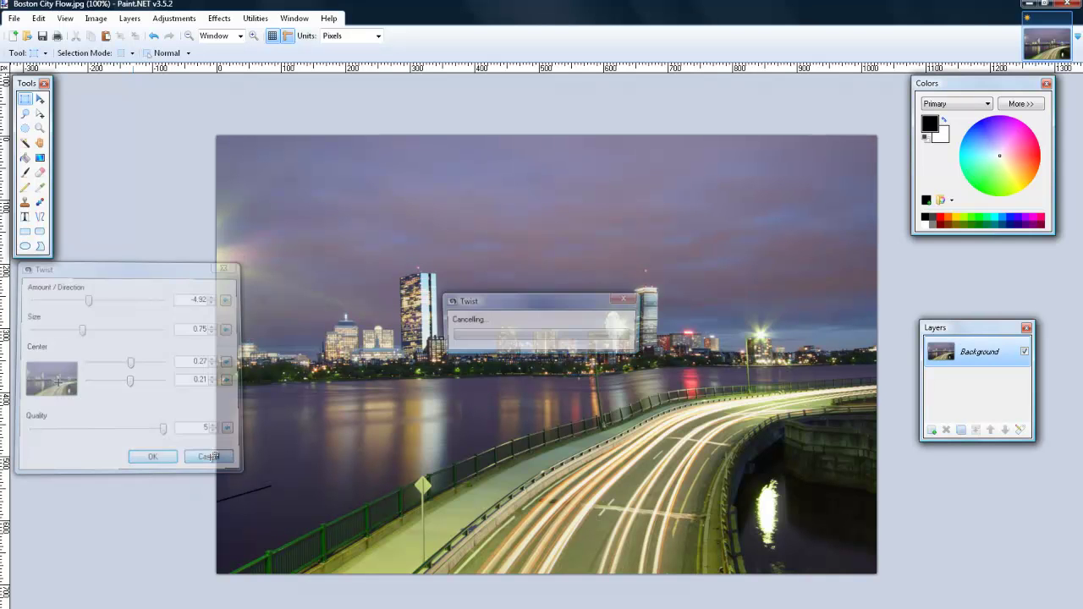
click(219, 18)
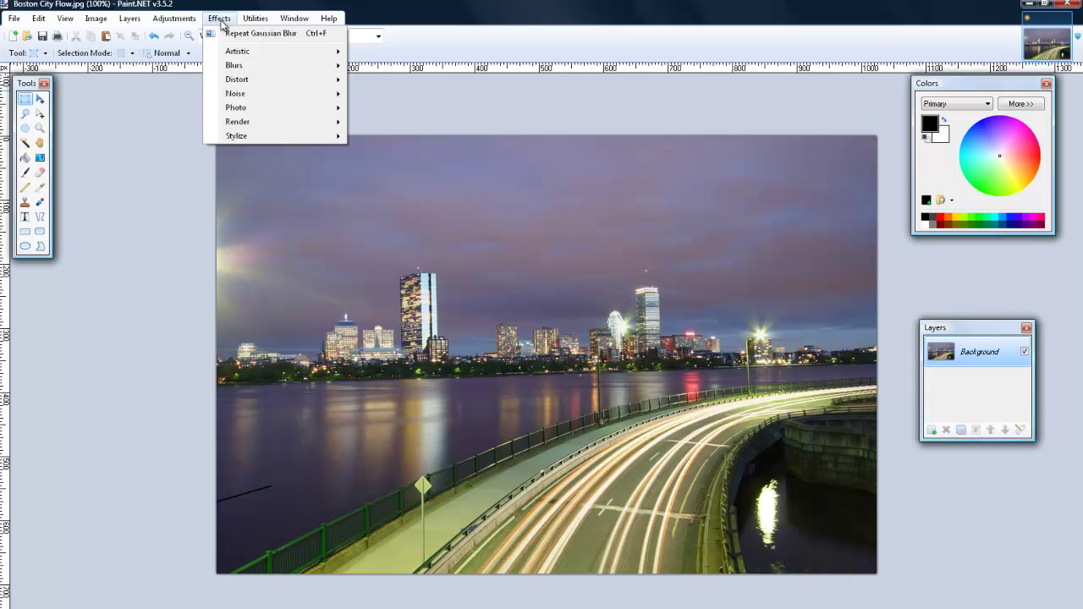
mouse_move(225, 81)
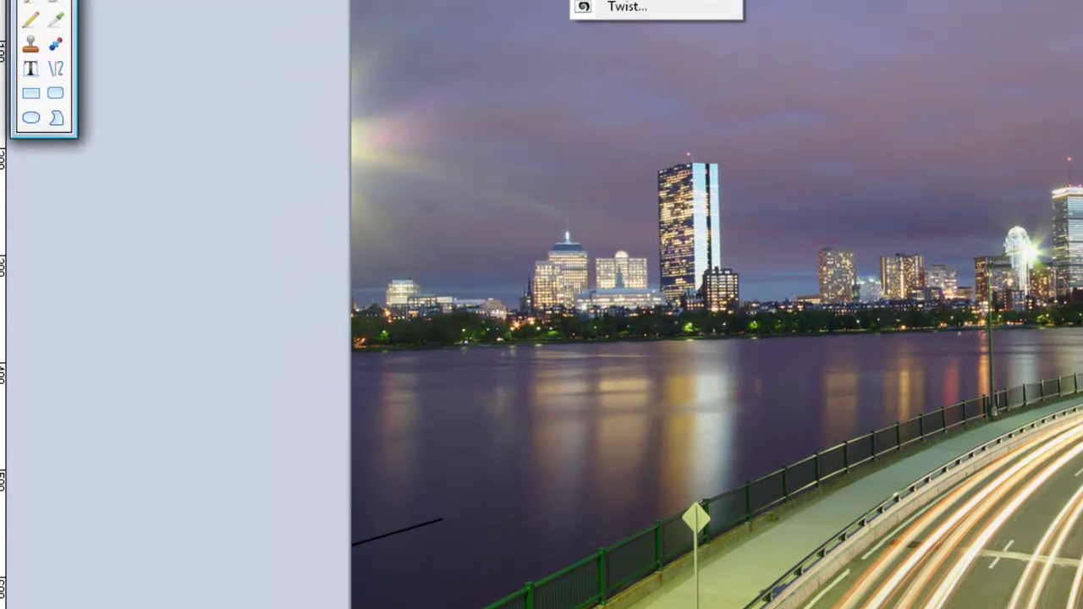
Open Polar Inversion and set edge behaviour to Clamp after trying Reflect
click(398, 151)
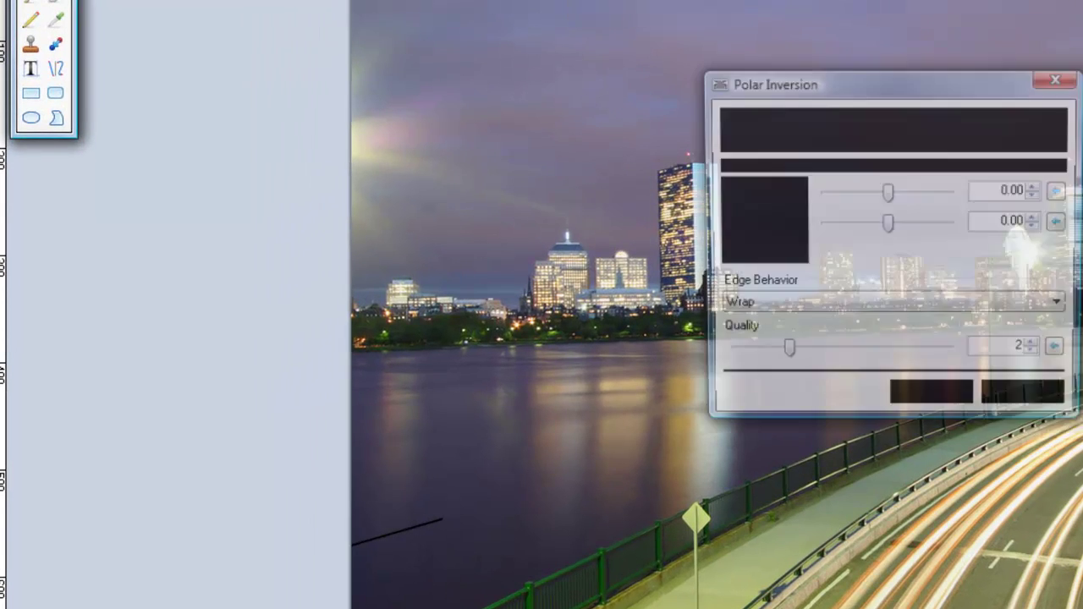
drag(812, 90, 105, 163)
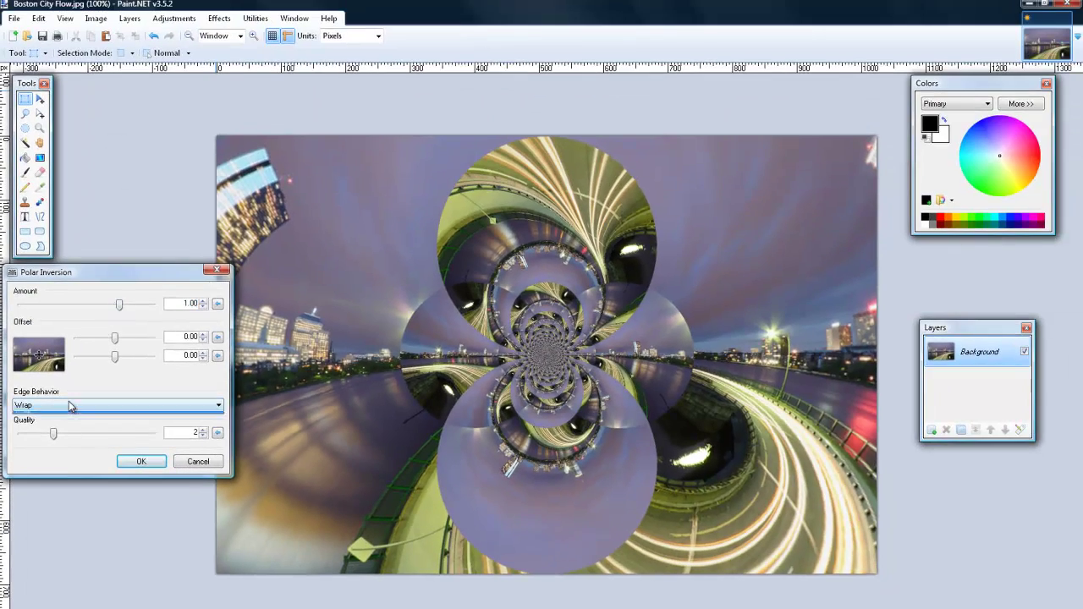
click(68, 405)
click(69, 426)
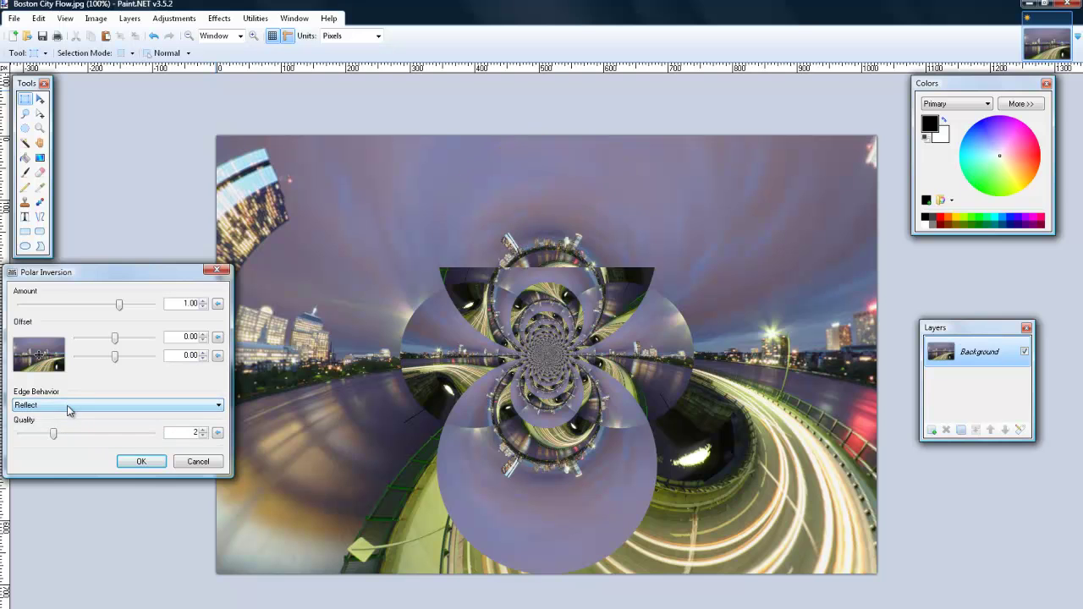
click(68, 408)
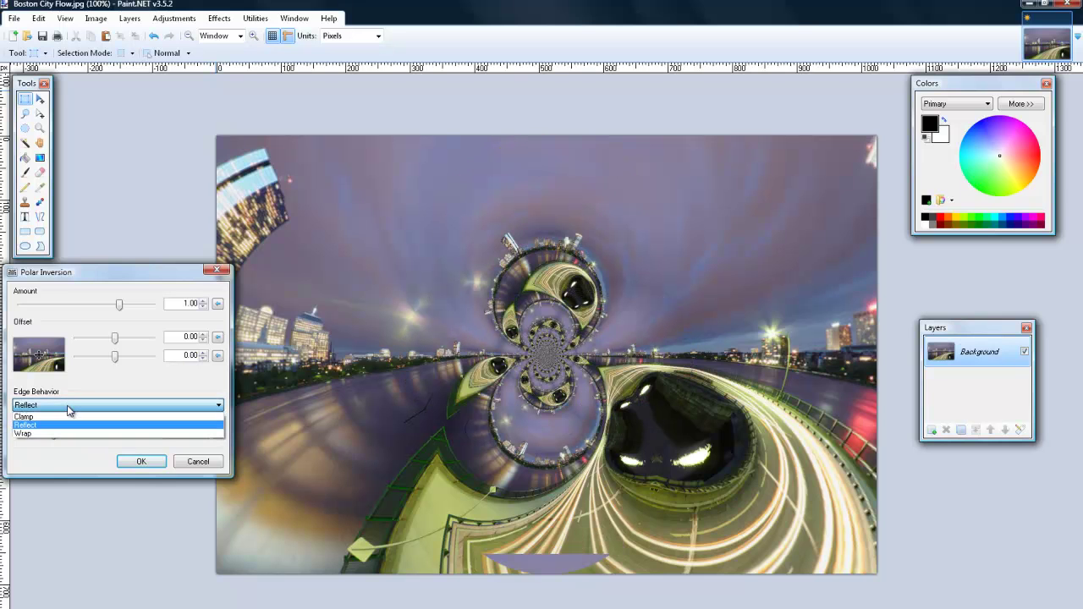
click(68, 416)
click(68, 408)
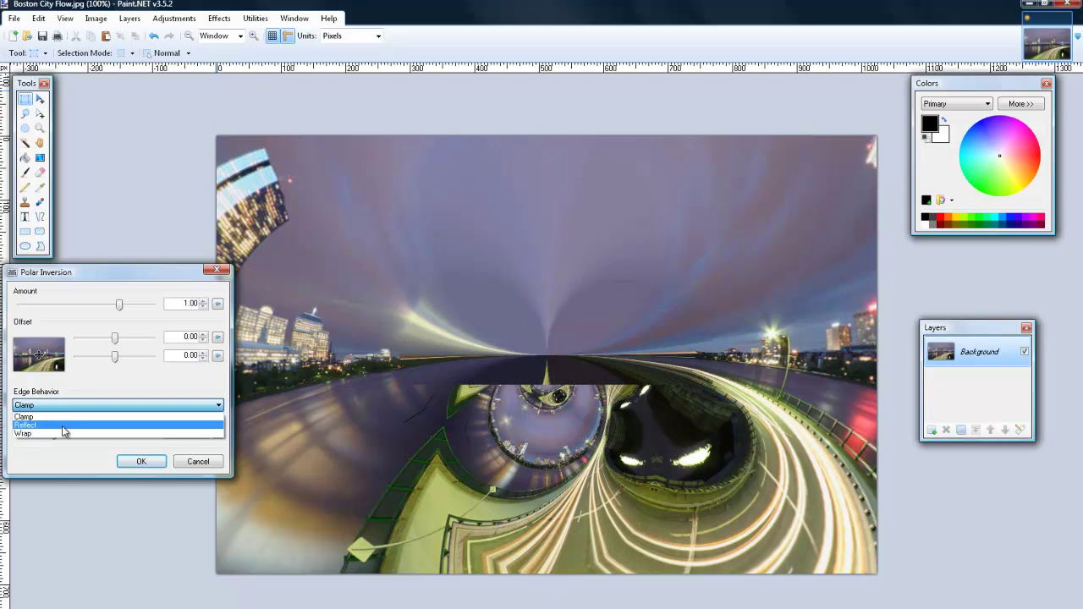
click(63, 417)
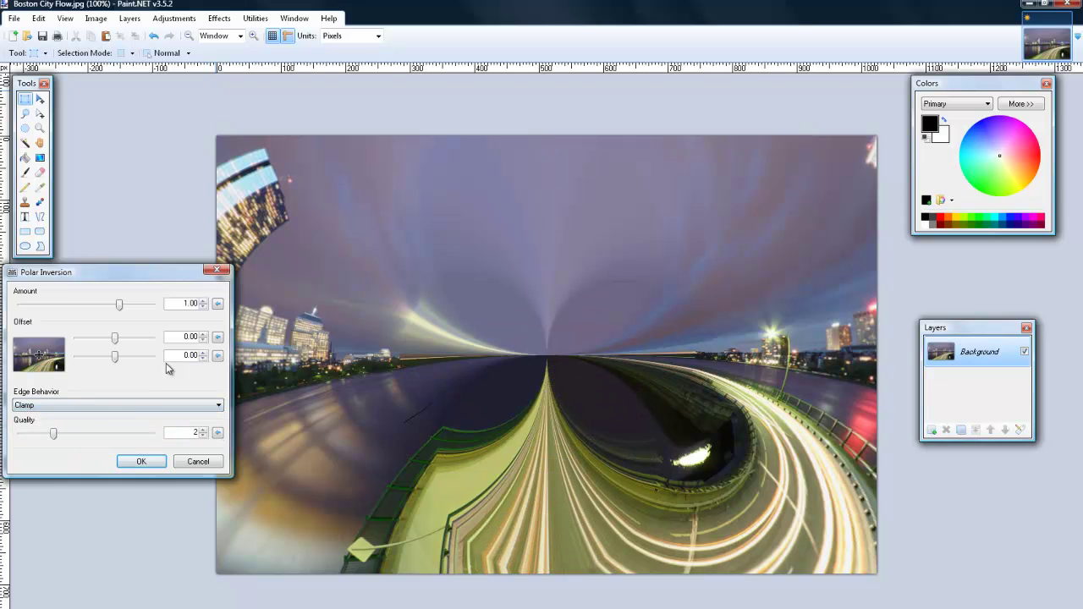
Set the Polar Inversion amount to -0.53, offset to -0.37/-0.21 and quality to 5
drag(119, 306, 143, 305)
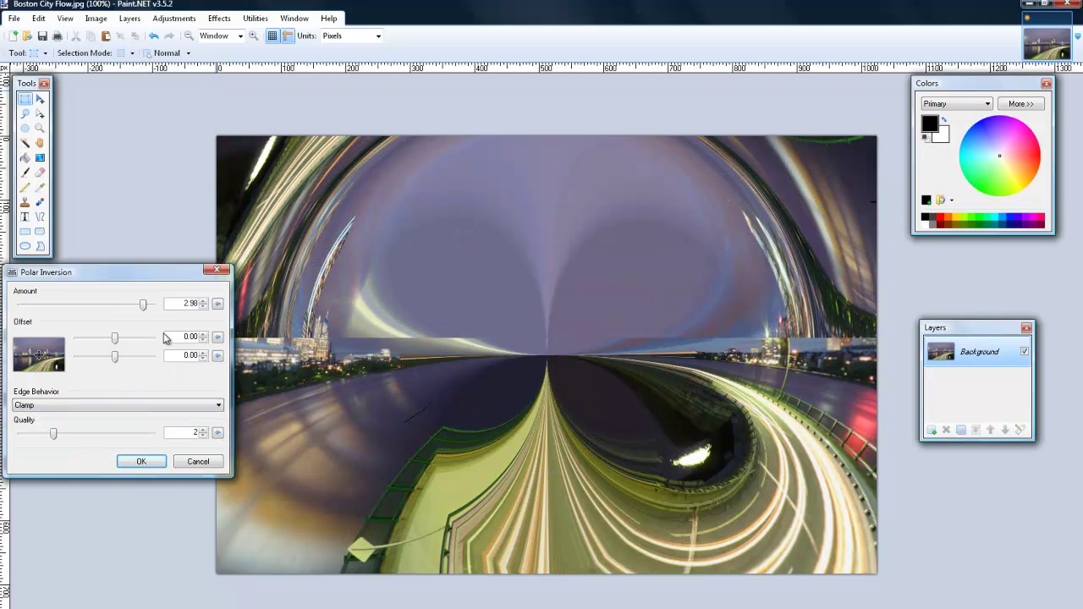
drag(116, 340, 119, 339)
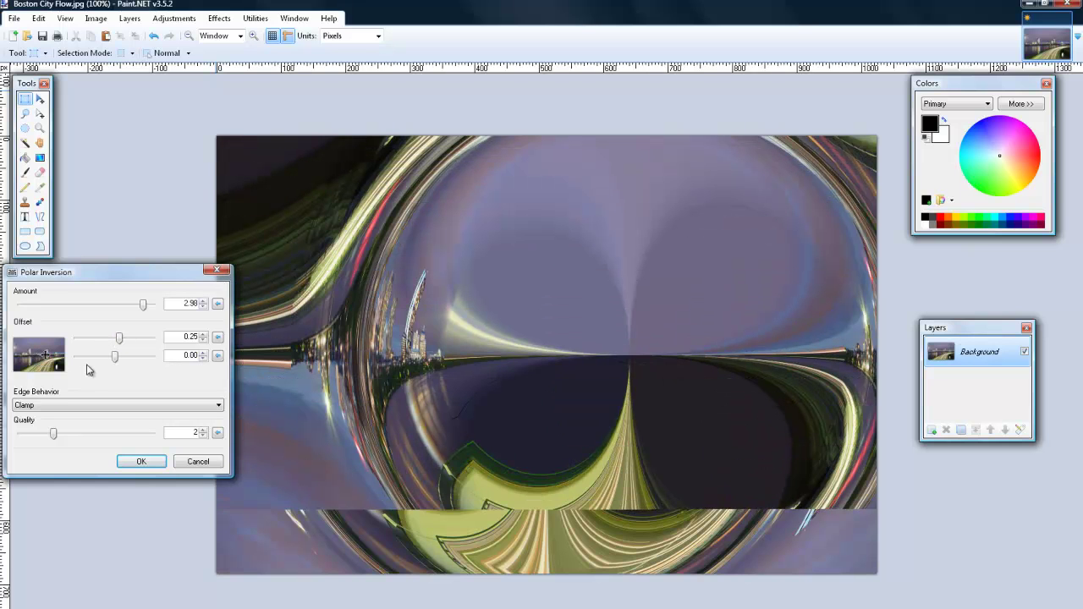
drag(115, 357, 129, 356)
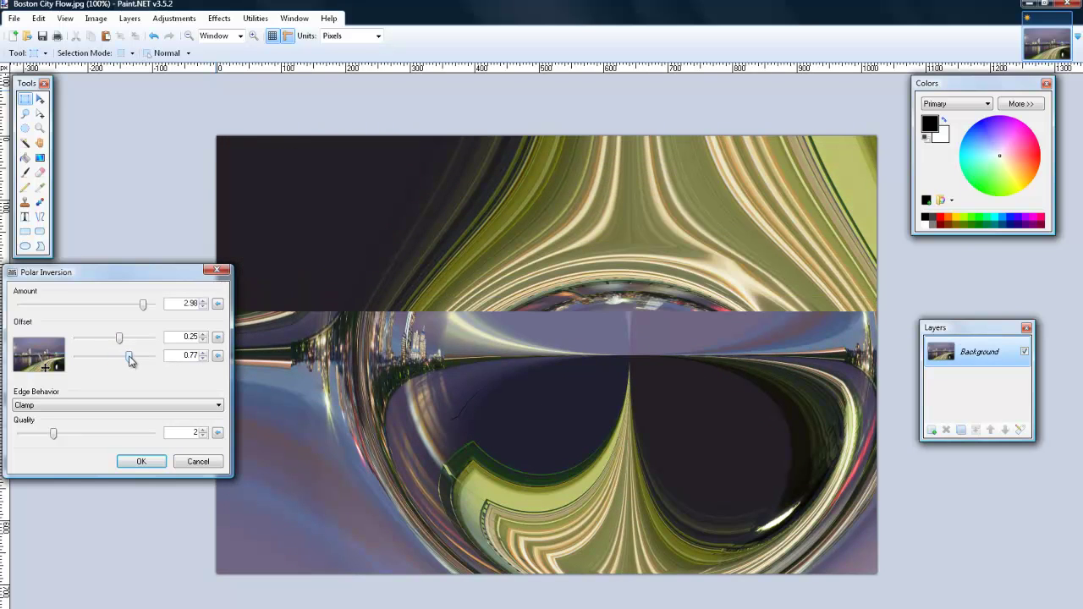
drag(40, 369, 29, 352)
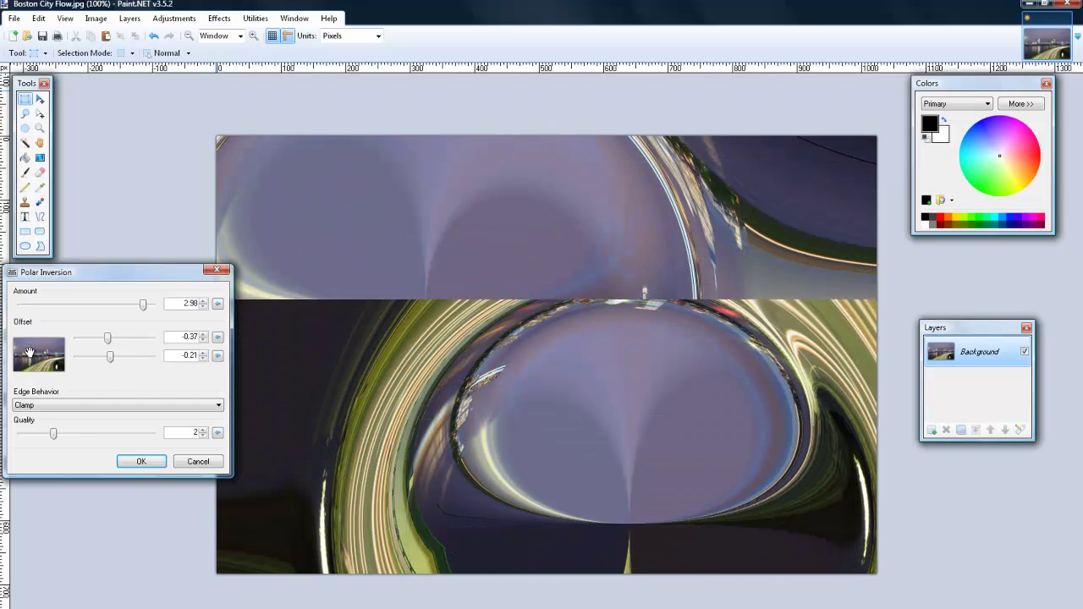
drag(143, 303, 62, 304)
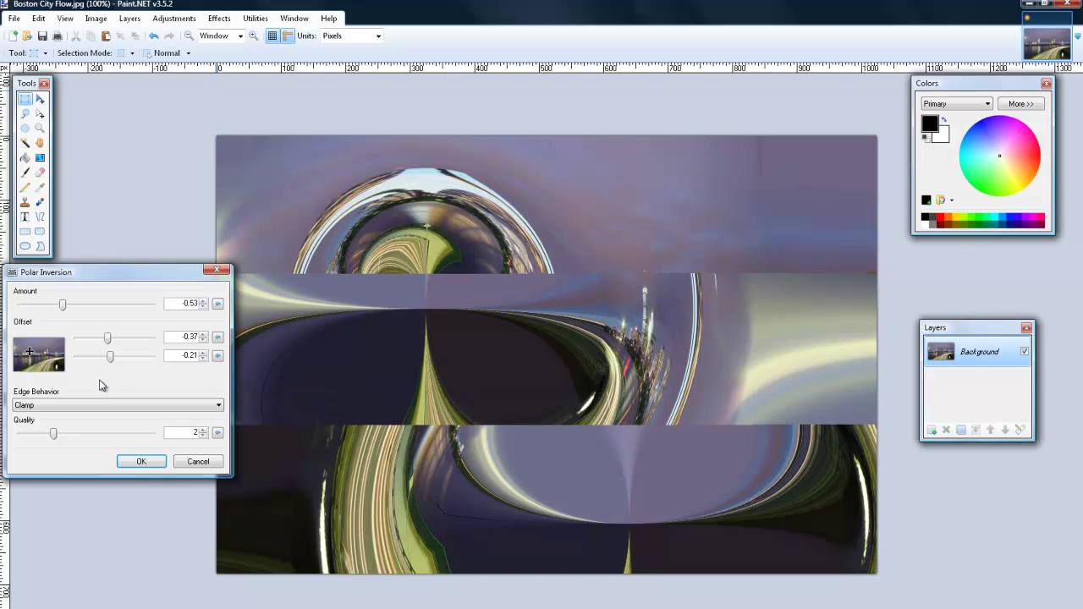
scroll(127, 433, down, 1)
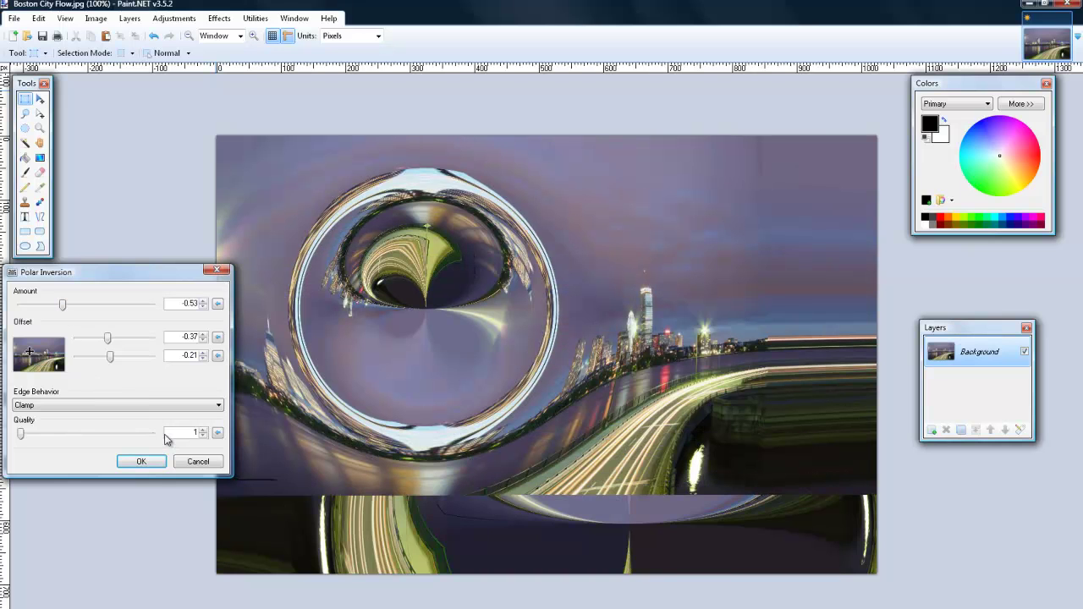
click(152, 435)
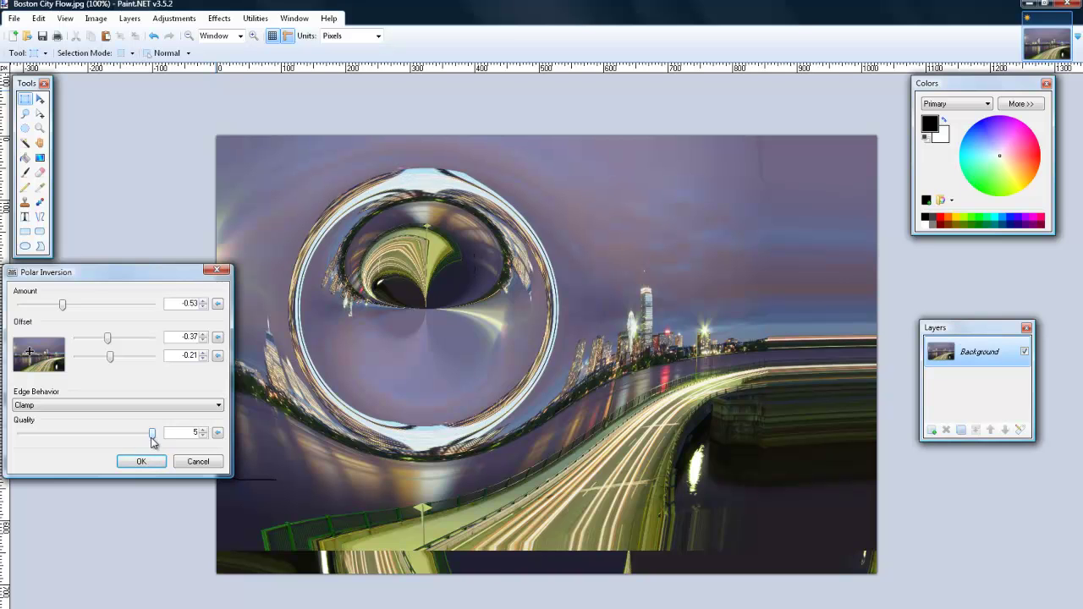
Cancel the Polar Inversion to restore the original skyline and open the Effects menu
click(202, 462)
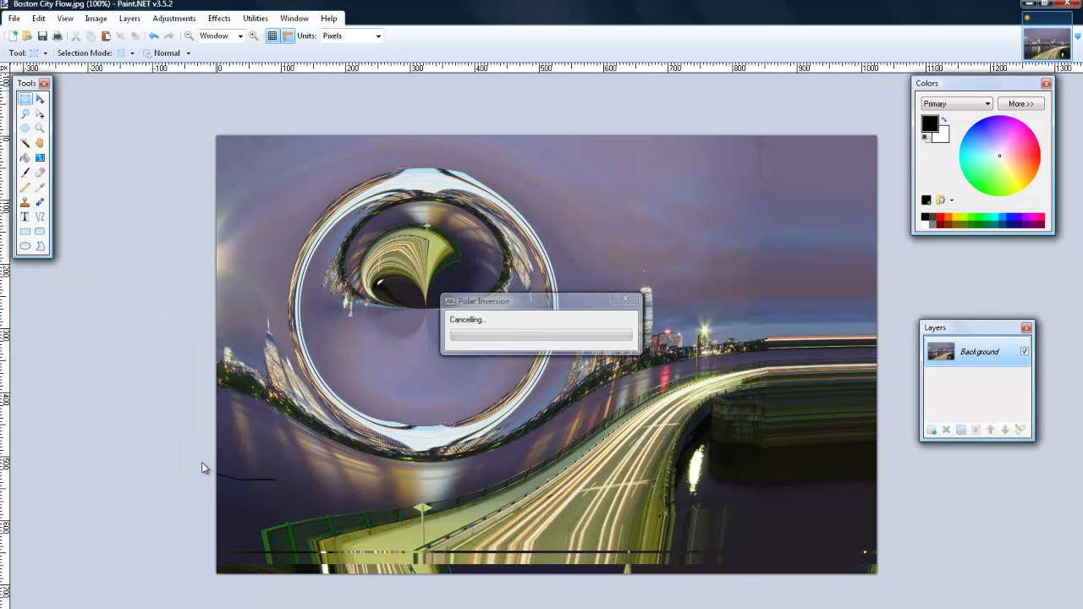
click(228, 20)
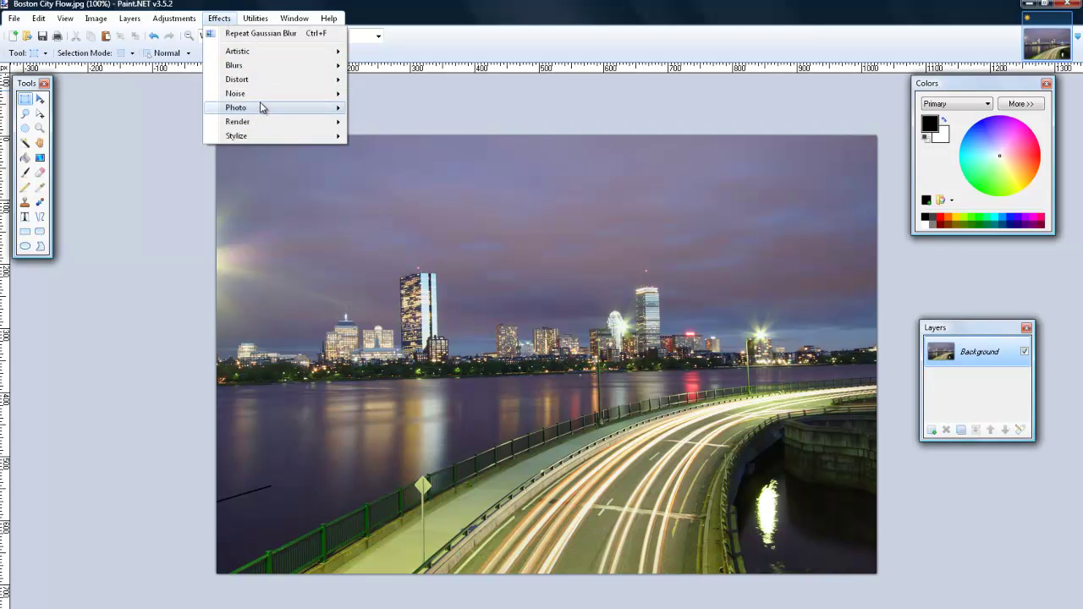
Open Tile Reflection, move its dialog to the lower right, and shrink tile size to 1.00
mouse_move(263, 107)
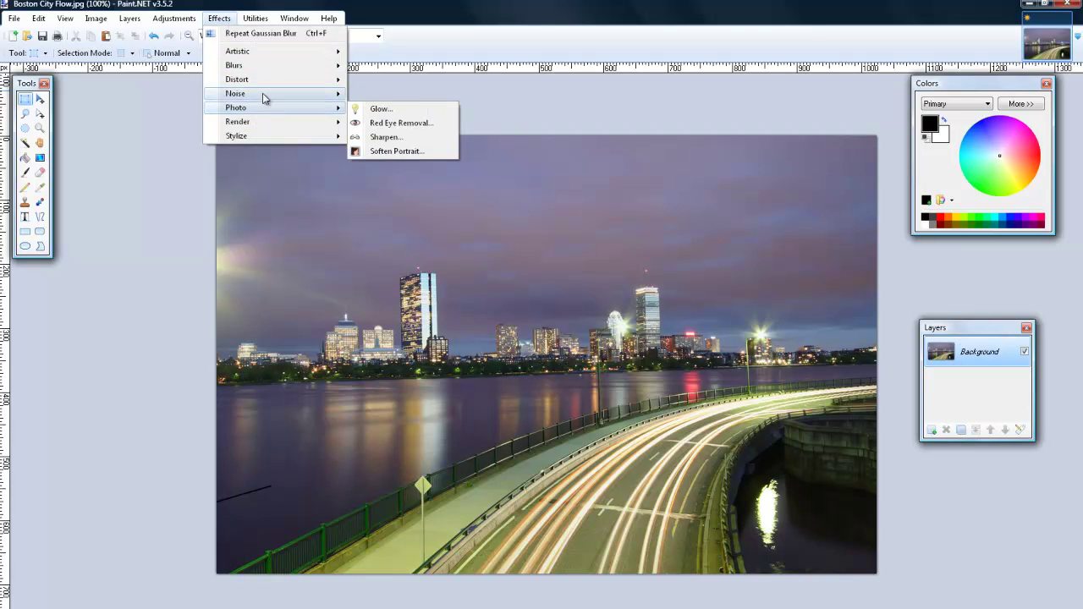
mouse_move(263, 98)
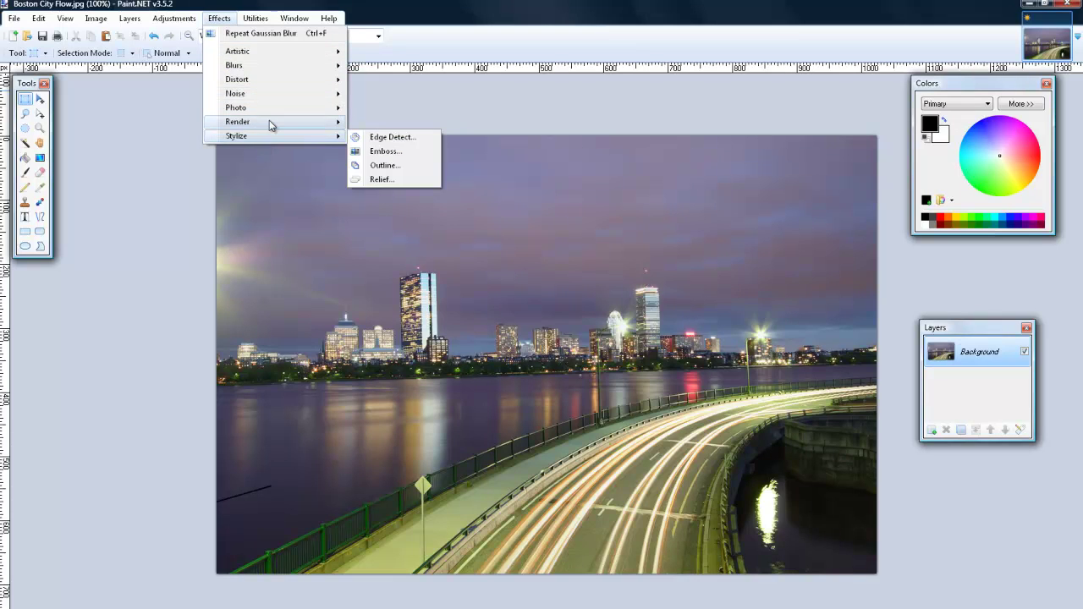
mouse_move(271, 125)
mouse_move(254, 78)
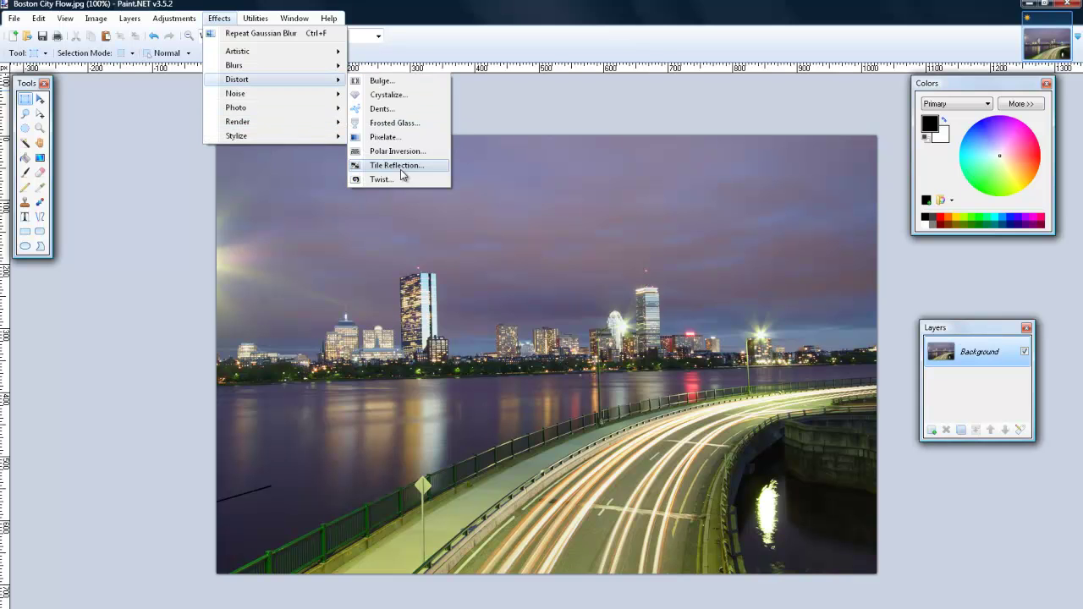
click(400, 169)
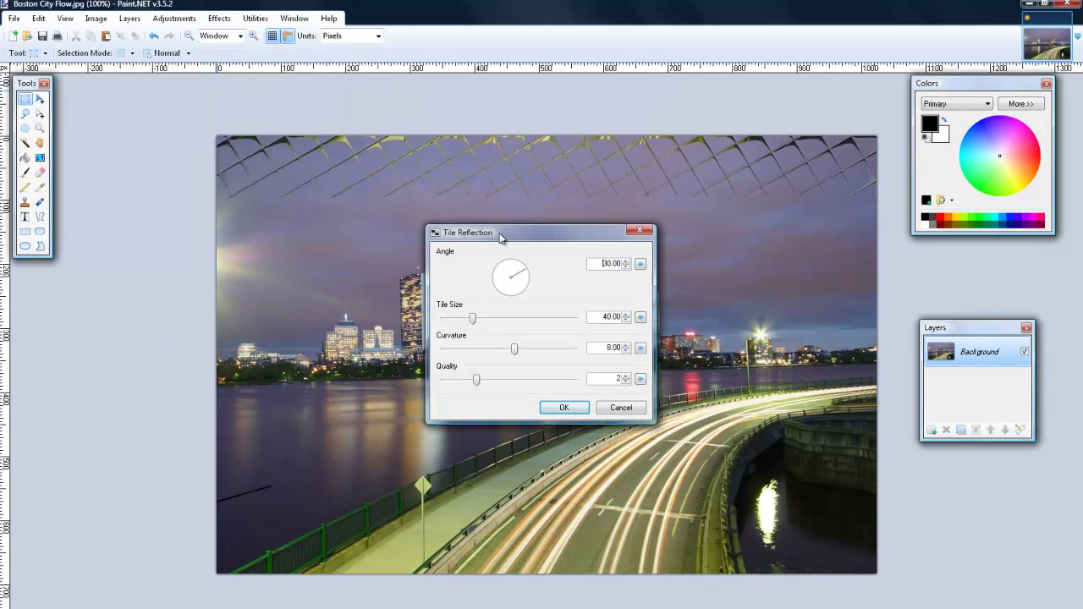
drag(499, 237, 757, 413)
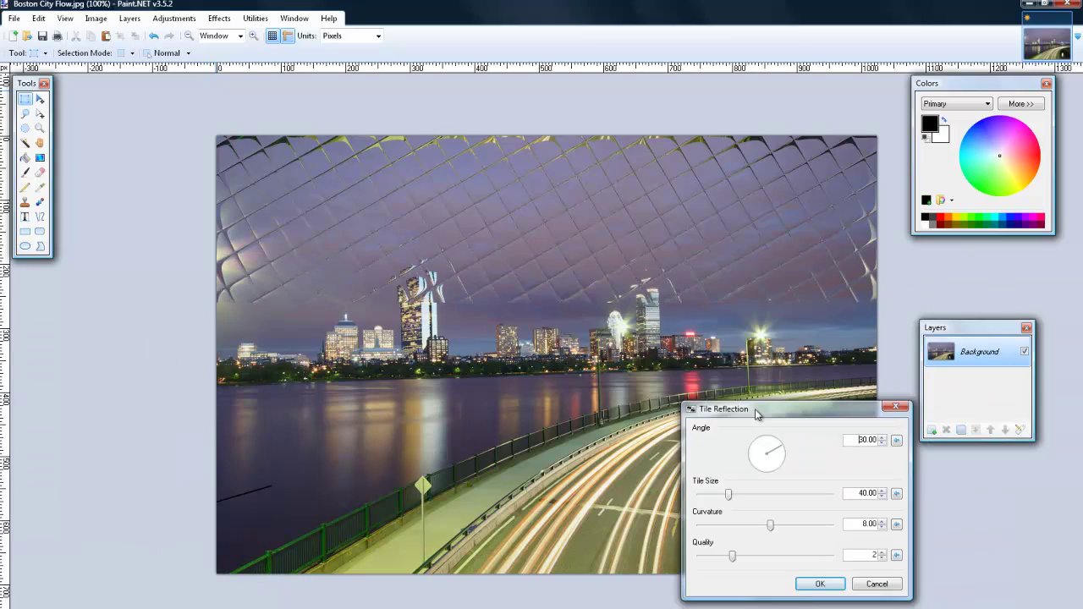
drag(728, 494, 725, 497)
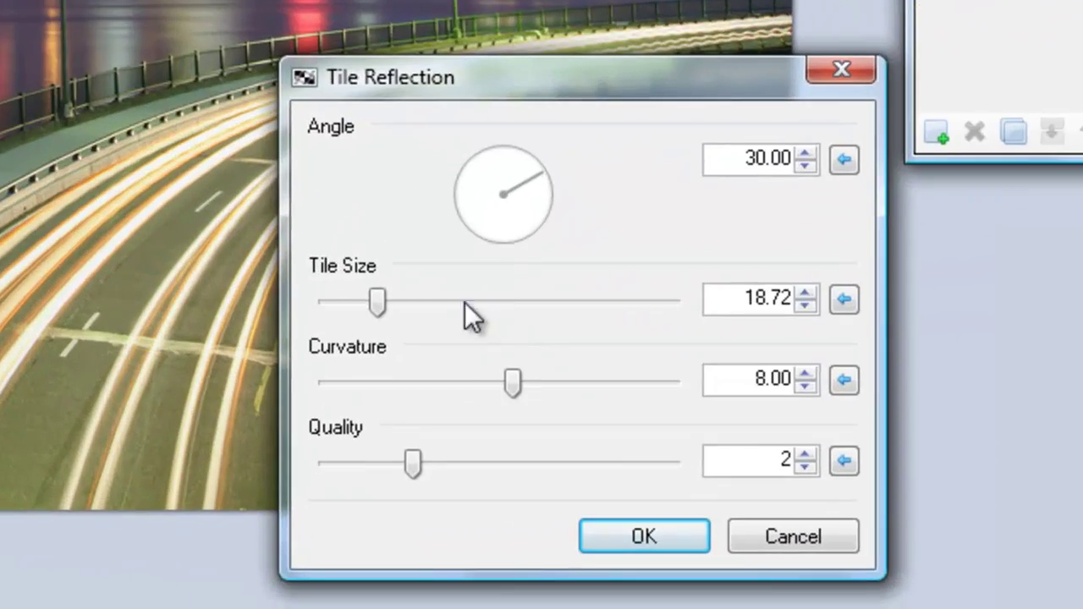
drag(377, 302, 325, 302)
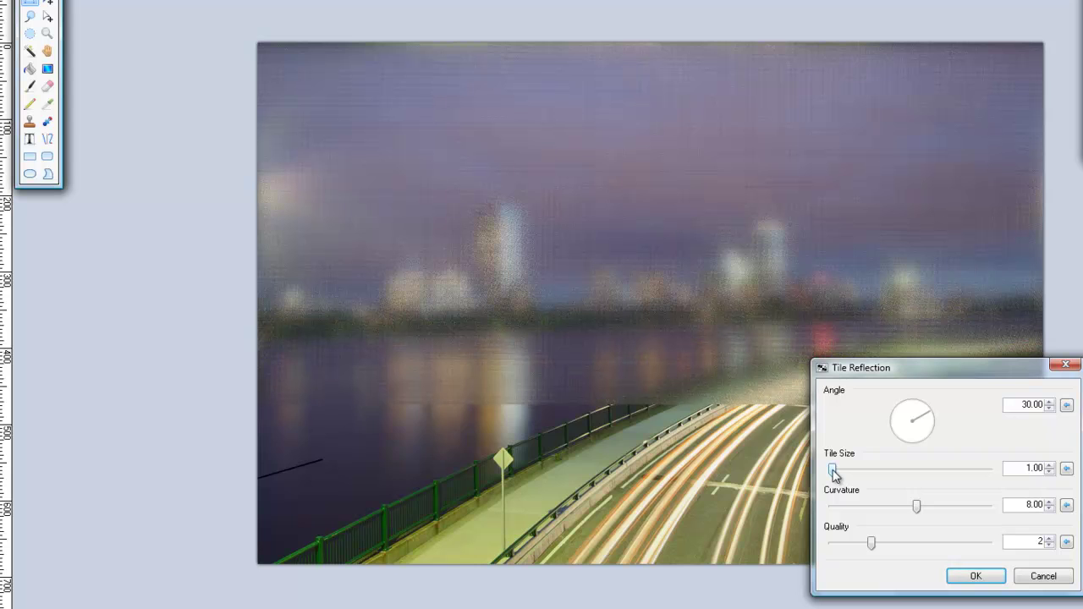
Set Tile Reflection to tile size 181.39, curvature 96.27 and quality 5
drag(834, 471, 904, 471)
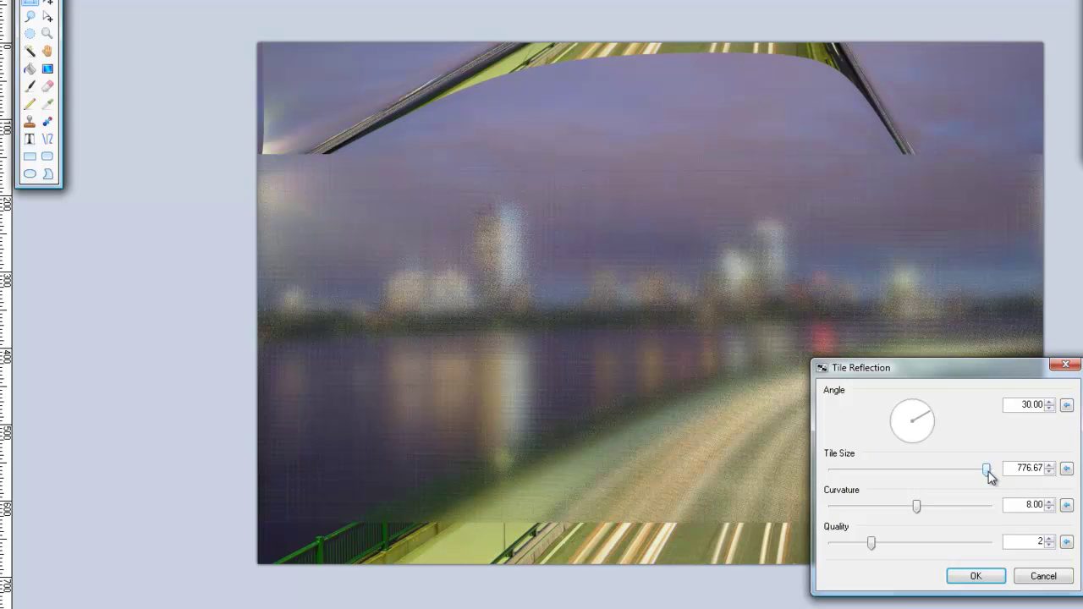
drag(975, 471, 940, 471)
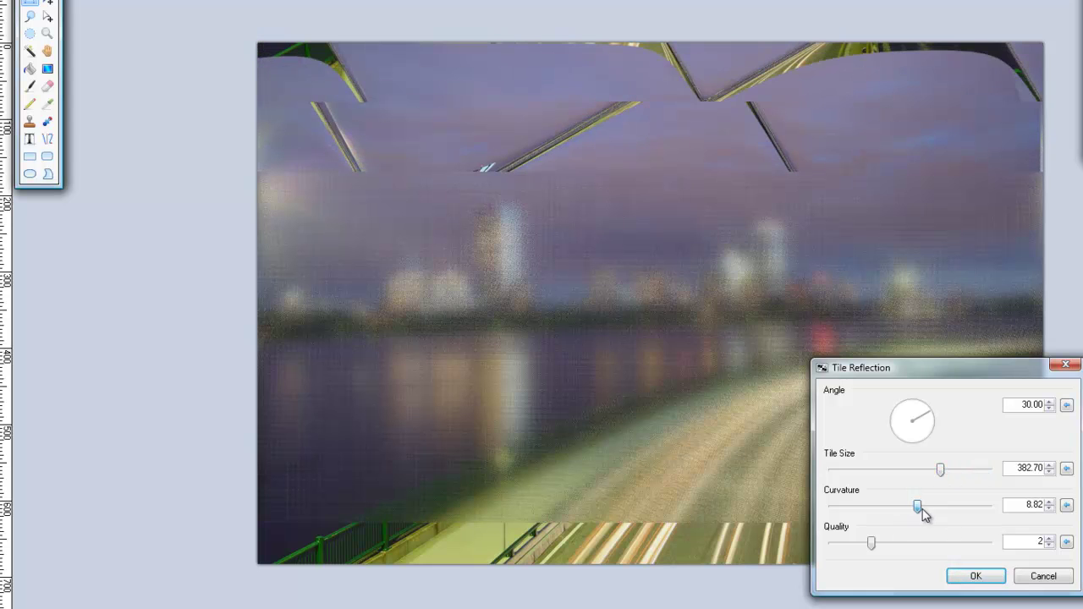
drag(919, 506, 897, 506)
drag(917, 369, 82, 298)
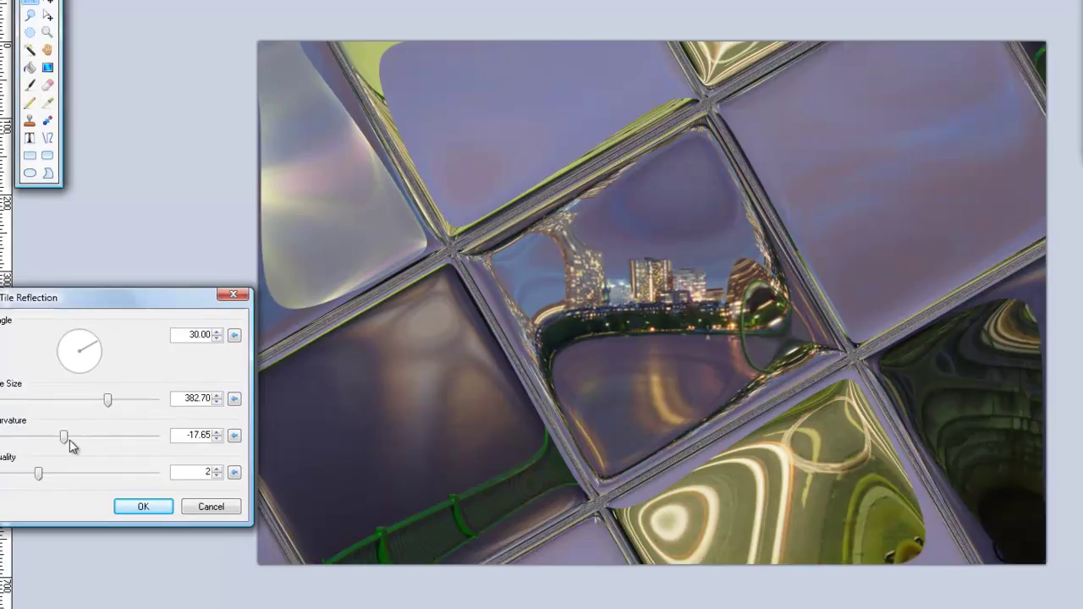
drag(67, 437, 116, 440)
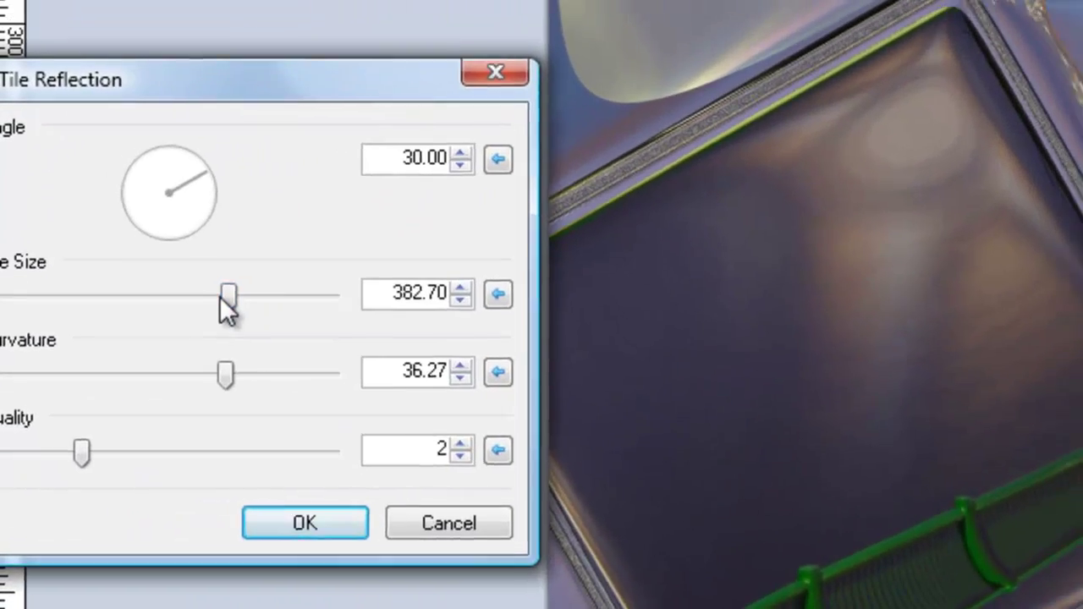
drag(171, 347, 128, 363)
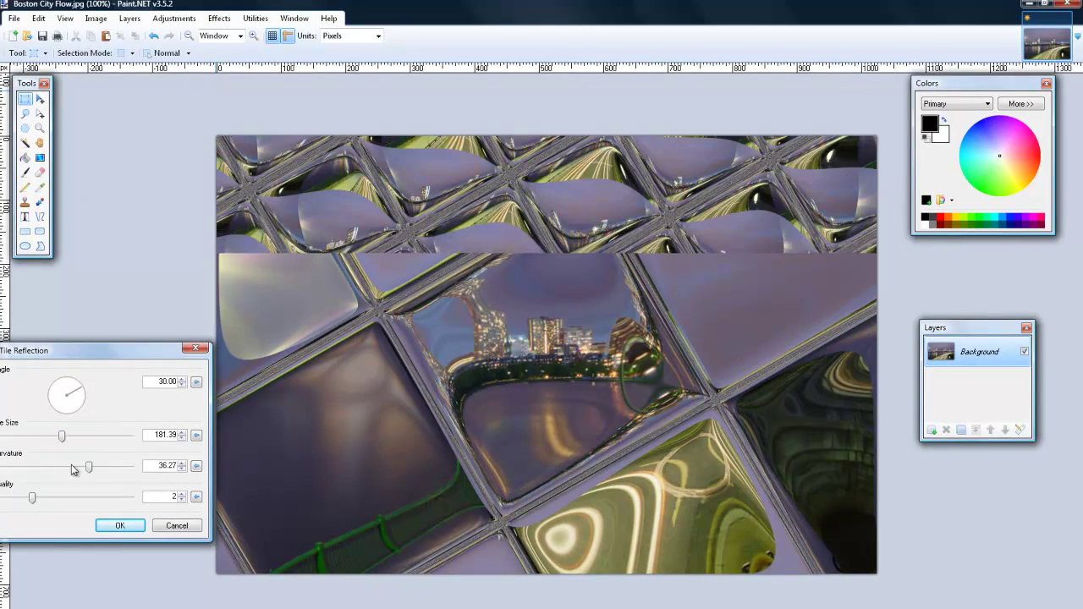
drag(90, 467, 128, 467)
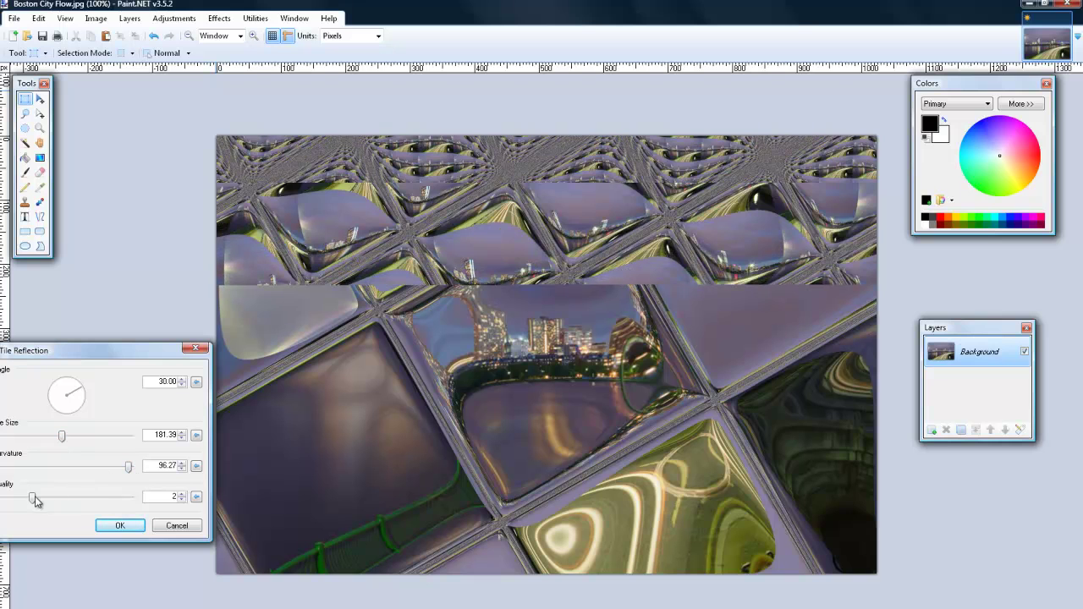
drag(33, 499, 119, 501)
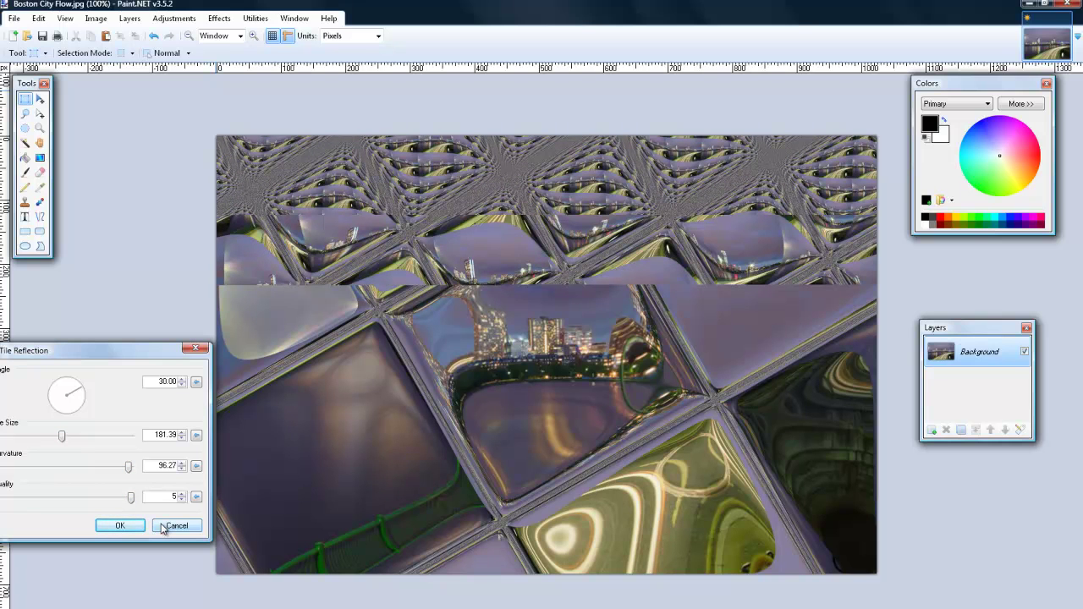
Cancel the Tile Reflection effect
click(165, 527)
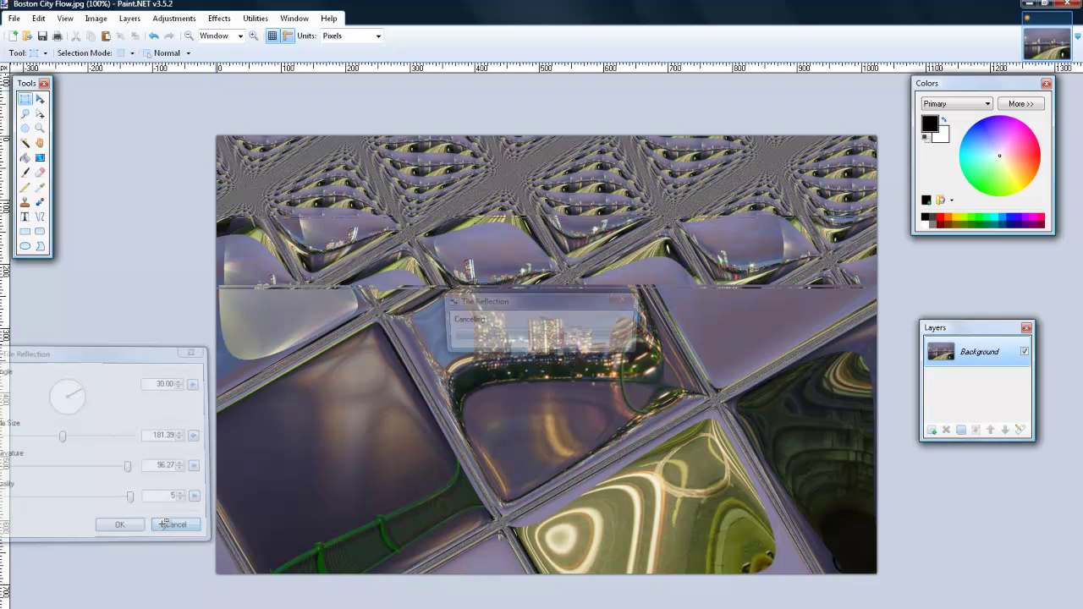